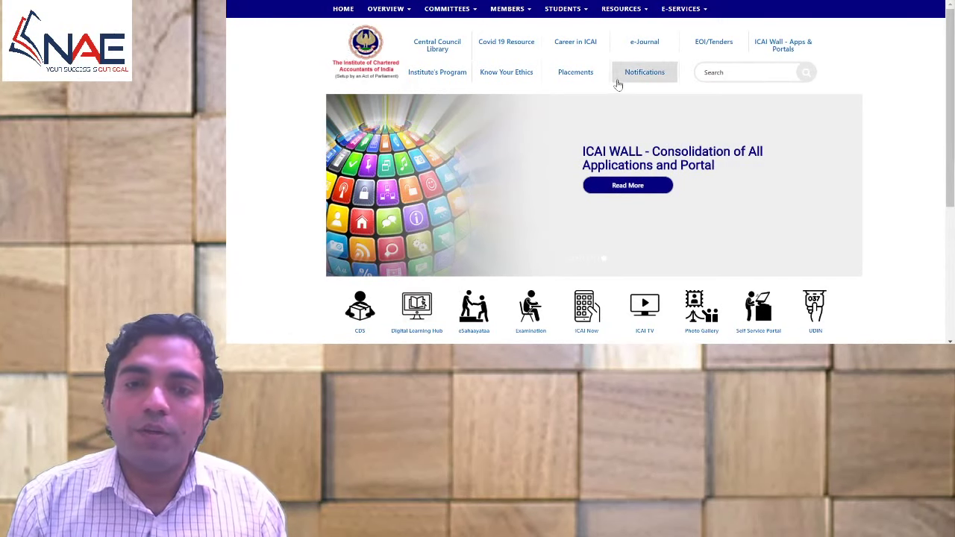
Go through E-Services, Students Services and Self Service Portal to the New Foundation and Intermediate (Direct Entry) Form login page.
{"action": "mouse_move", "coordinate": [686, 16]}
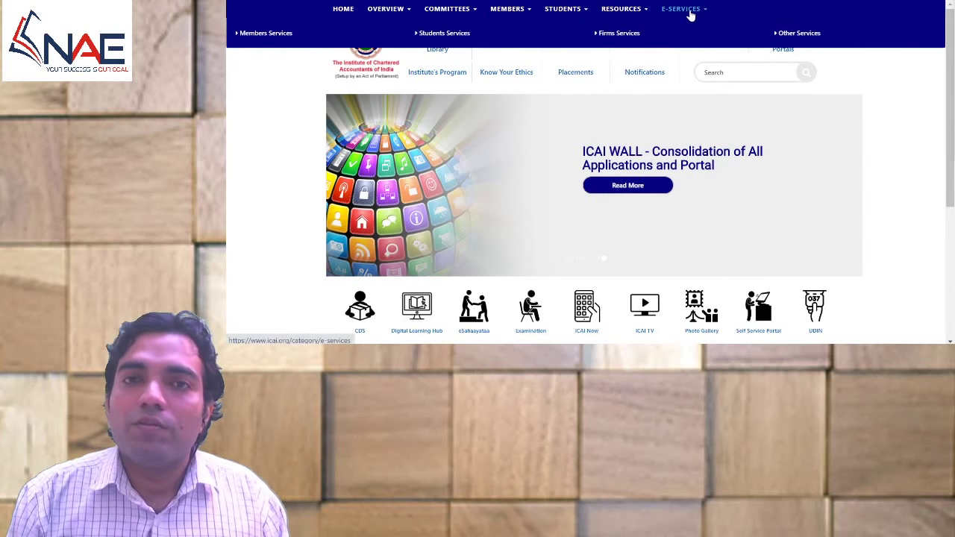
{"action": "left_click", "coordinate": [686, 13]}
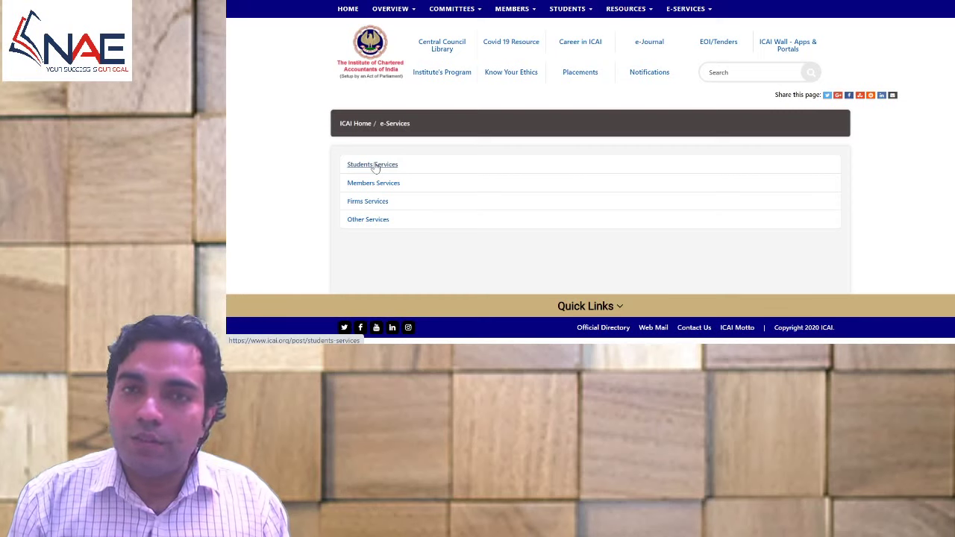
{"action": "left_click", "coordinate": [375, 166]}
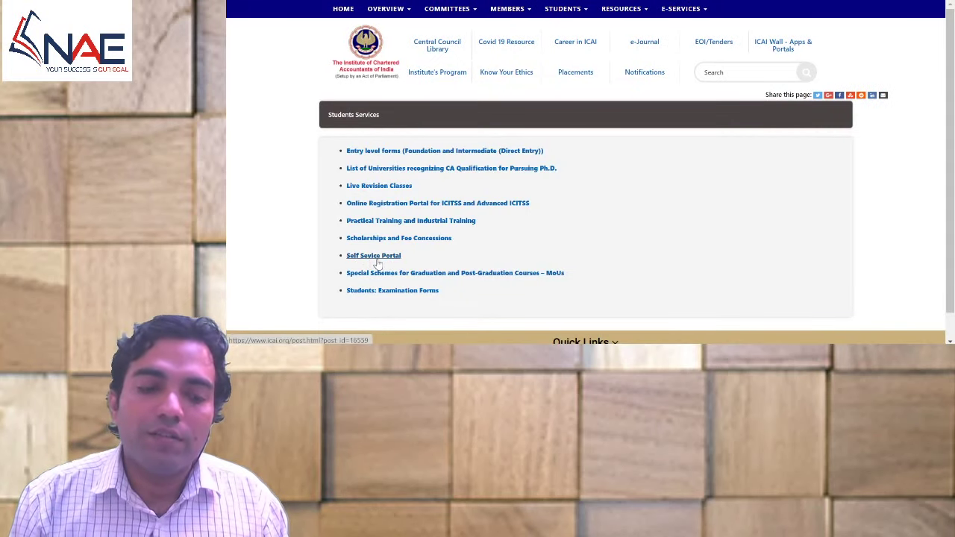
{"action": "left_click", "coordinate": [377, 256]}
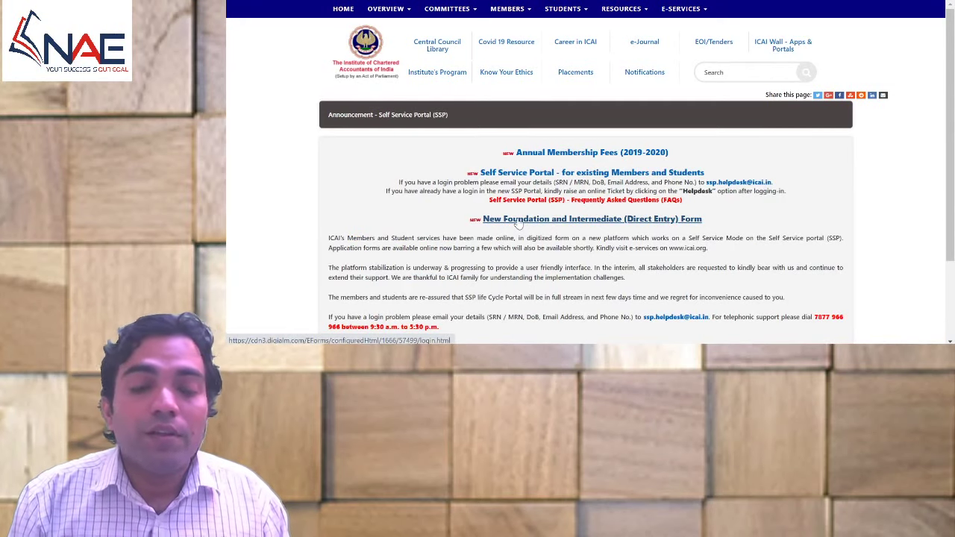
{"action": "left_click", "coordinate": [517, 221]}
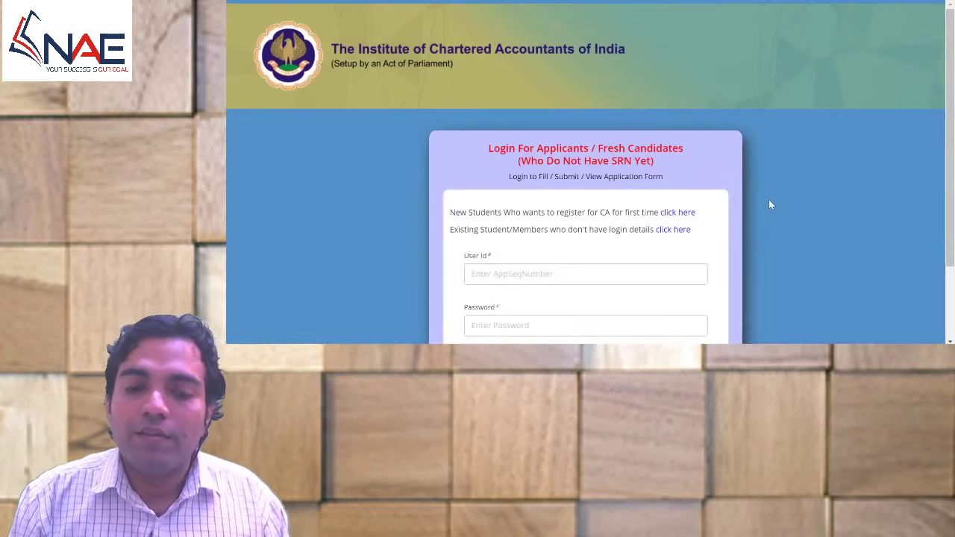
{"action": "scroll", "coordinate": [950, 145], "scroll_direction": "down", "scroll_amount": 1}
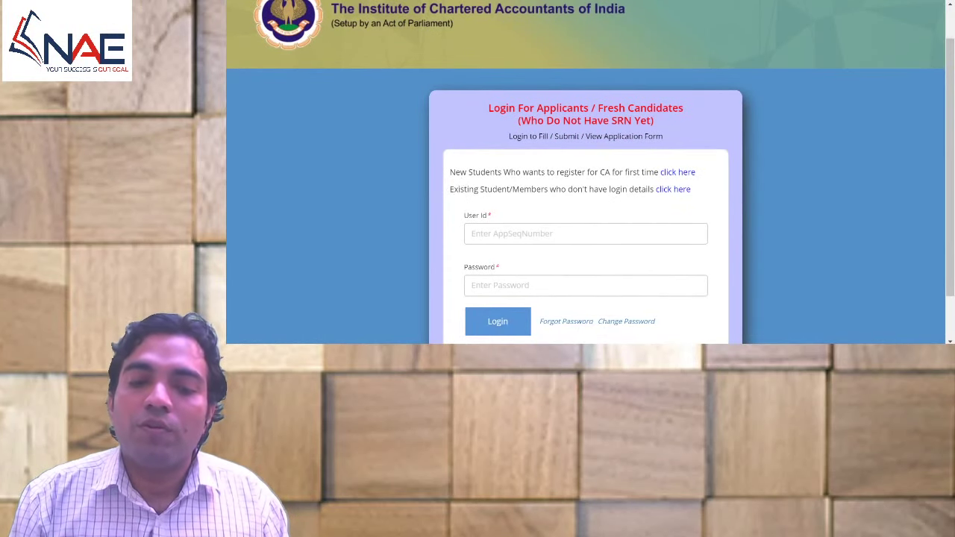
Start a new first-time student registration and choose Mr. as the salutation.
{"action": "left_click", "coordinate": [686, 173]}
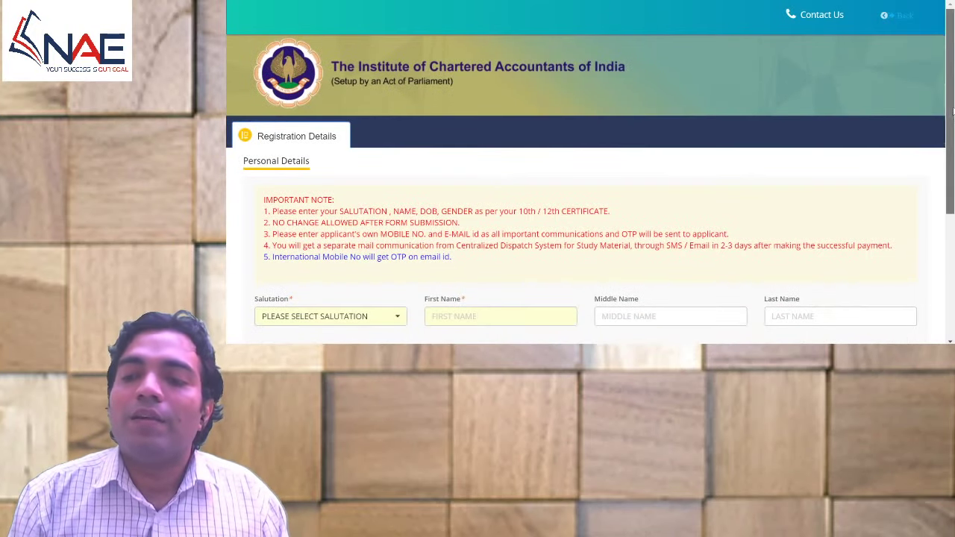
{"action": "left_click_drag", "start_coordinate": [950, 113], "coordinate": [951, 195]}
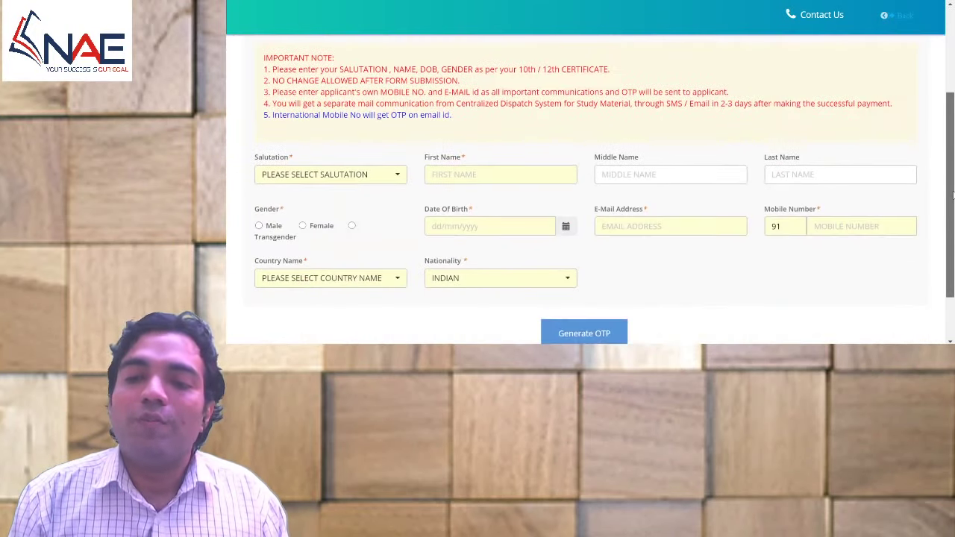
{"action": "left_click", "coordinate": [348, 173]}
{"action": "left_click", "coordinate": [296, 214]}
Fill in the applicant's first, middle and last names.
{"action": "left_click", "coordinate": [462, 171]}
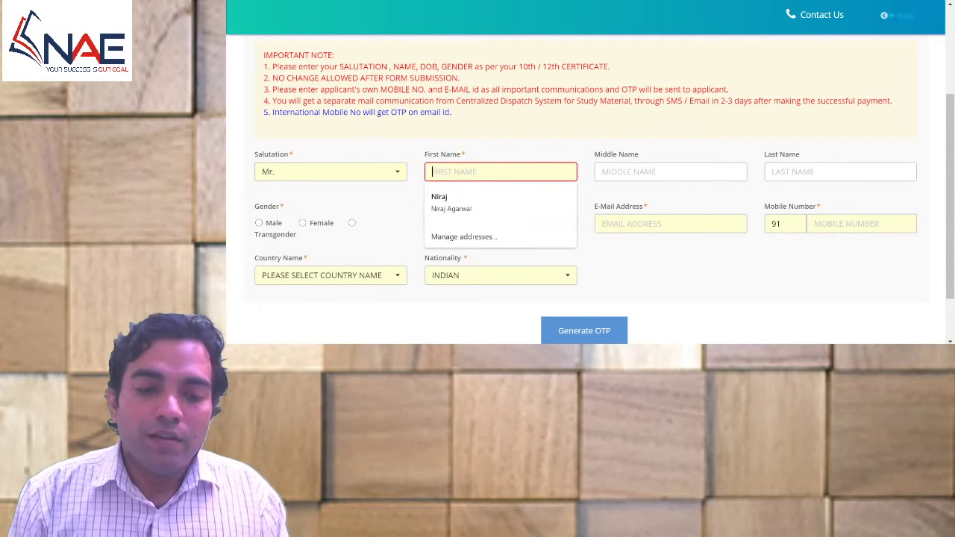
{"action": "type", "text": "A"}
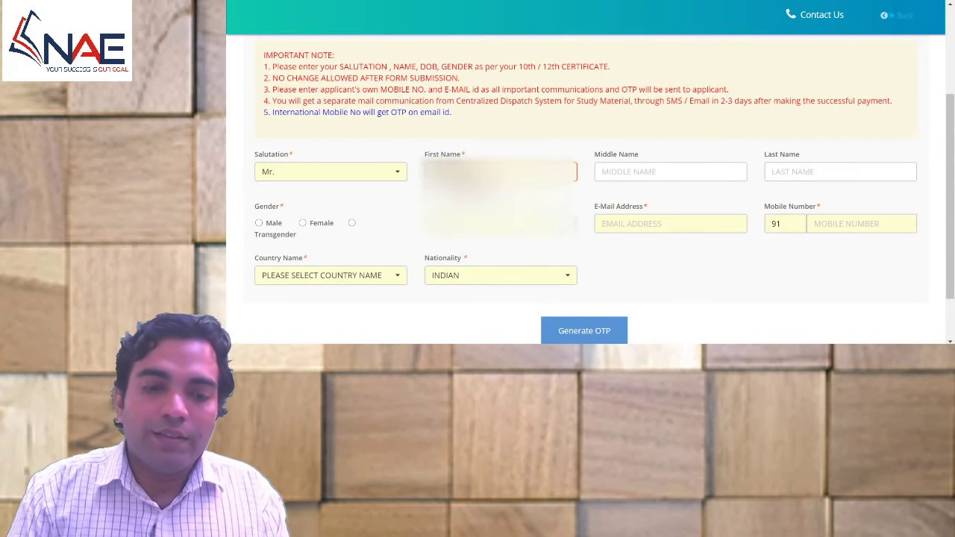
{"action": "left_click", "coordinate": [642, 172]}
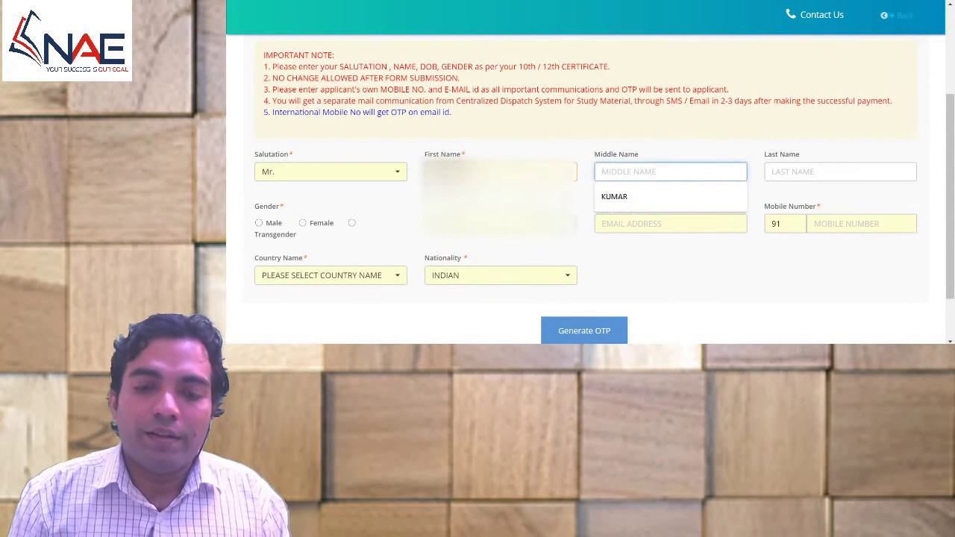
{"action": "left_click", "coordinate": [629, 199]}
{"action": "left_click", "coordinate": [840, 171]}
{"action": "type", "text": "S"}
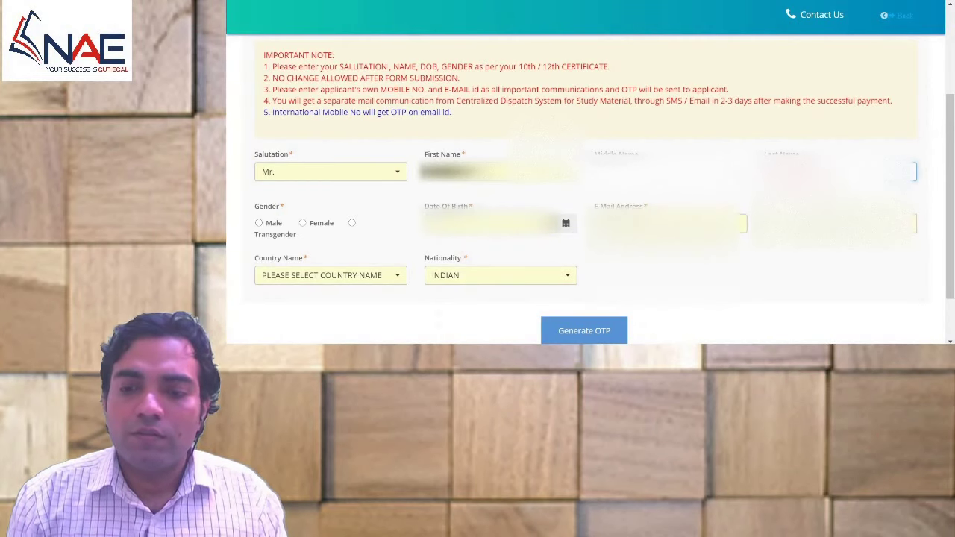
Pick the birth date in September 2001 from the Date Of Birth calendar.
{"action": "left_click", "coordinate": [567, 225]}
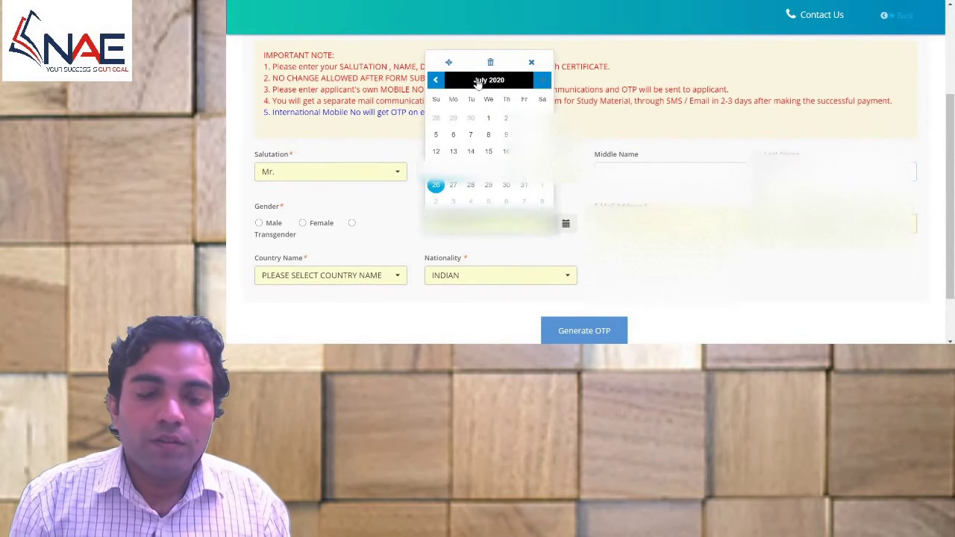
{"action": "left_click", "coordinate": [471, 77]}
{"action": "left_click", "coordinate": [433, 65]}
{"action": "left_click", "coordinate": [433, 65]}
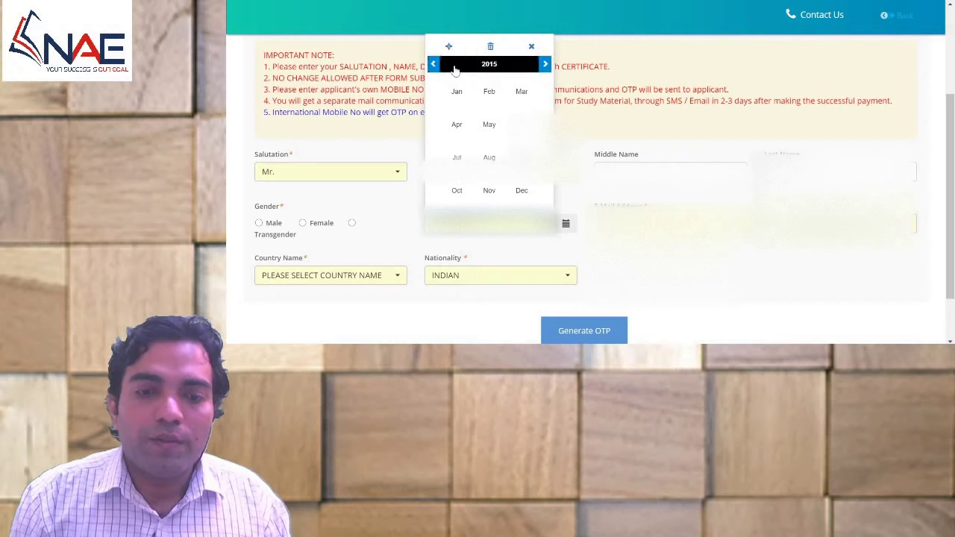
{"action": "left_click", "coordinate": [433, 65]}
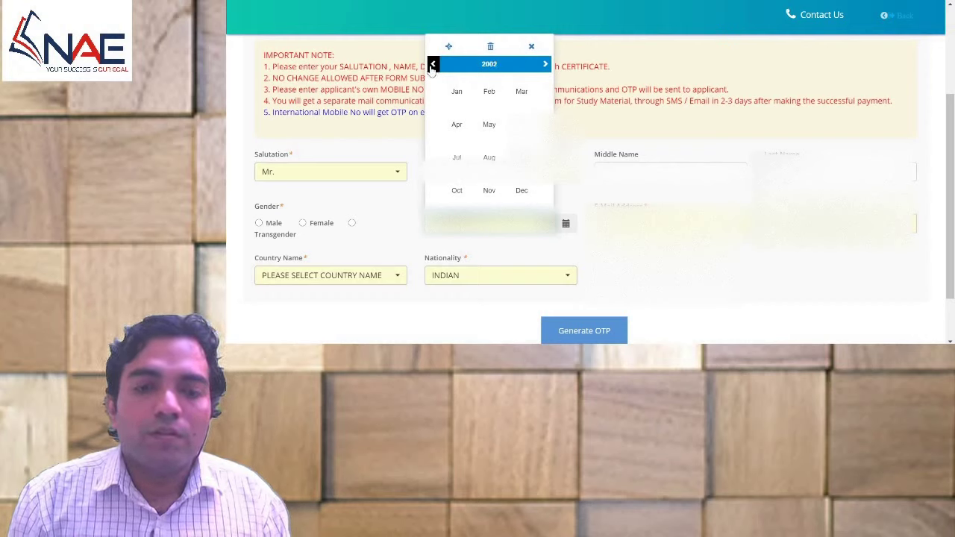
{"action": "left_click", "coordinate": [433, 65]}
{"action": "left_click", "coordinate": [522, 156]}
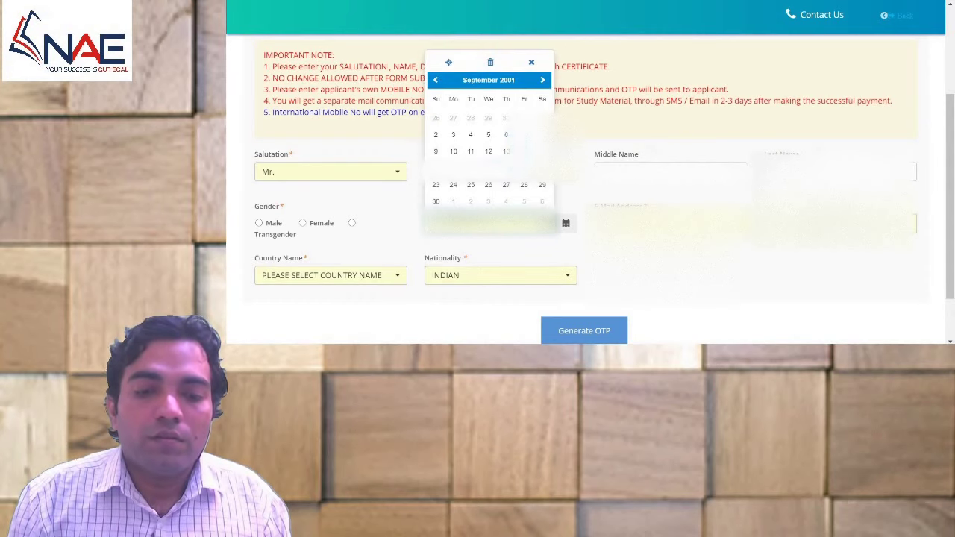
{"action": "left_click", "coordinate": [543, 151]}
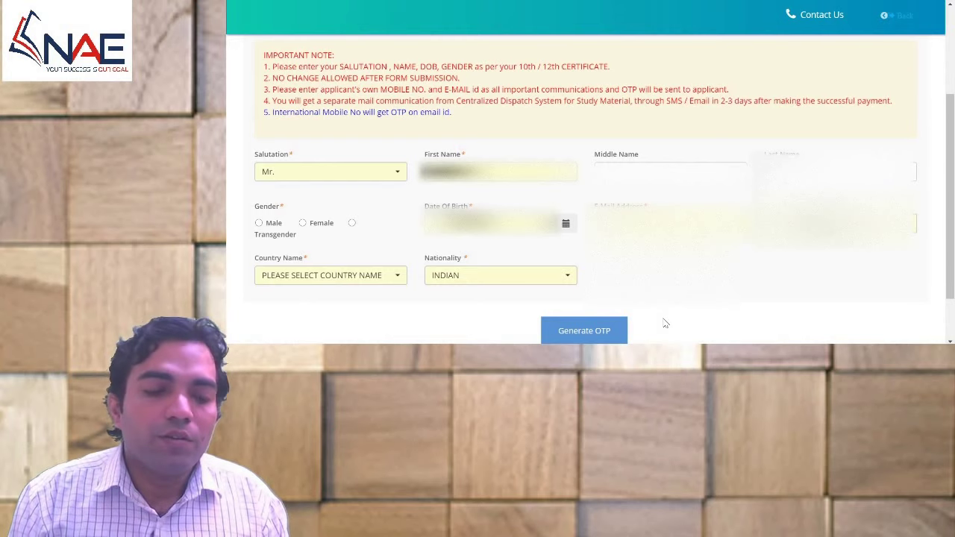
Set gender to Male and try generating the OTP, dismissing the missing-country alert.
{"action": "left_click", "coordinate": [259, 222]}
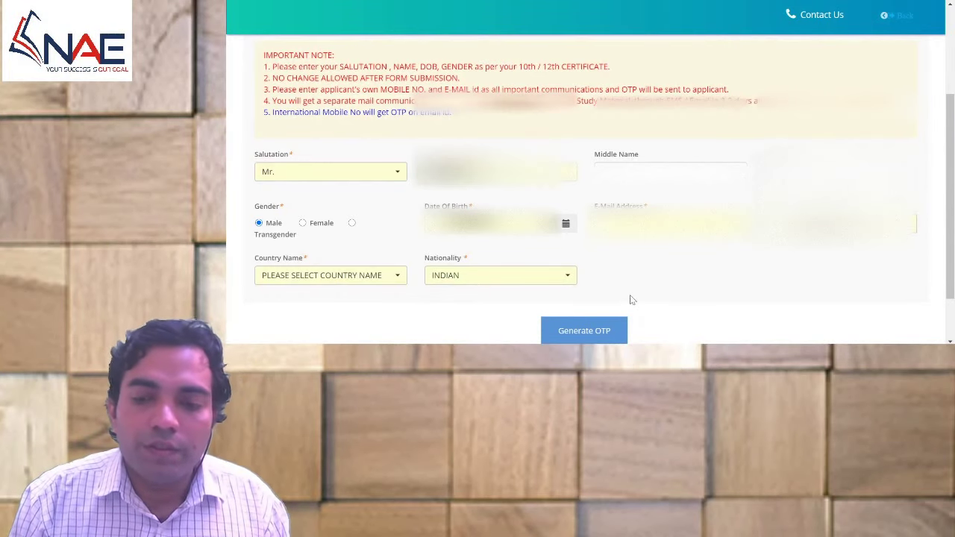
{"action": "left_click", "coordinate": [583, 329]}
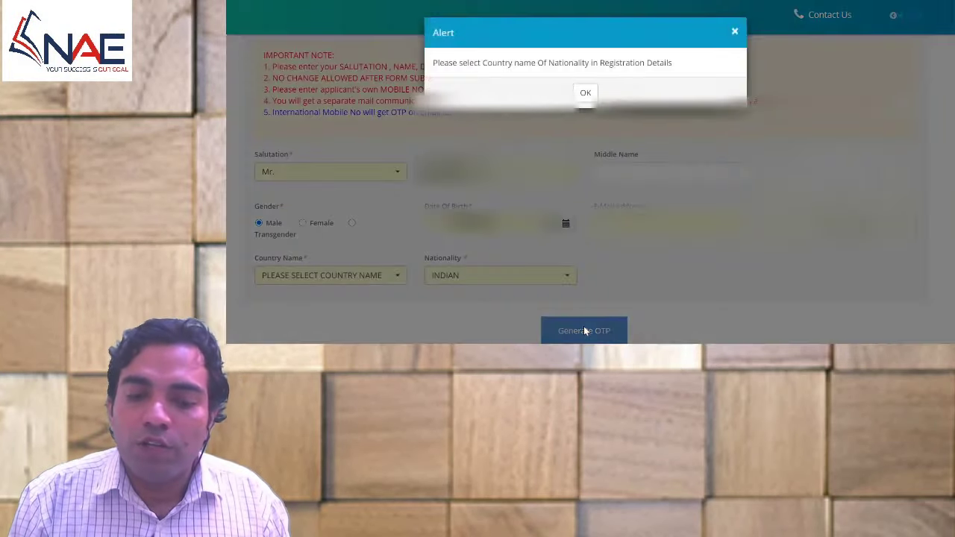
{"action": "left_click", "coordinate": [585, 93]}
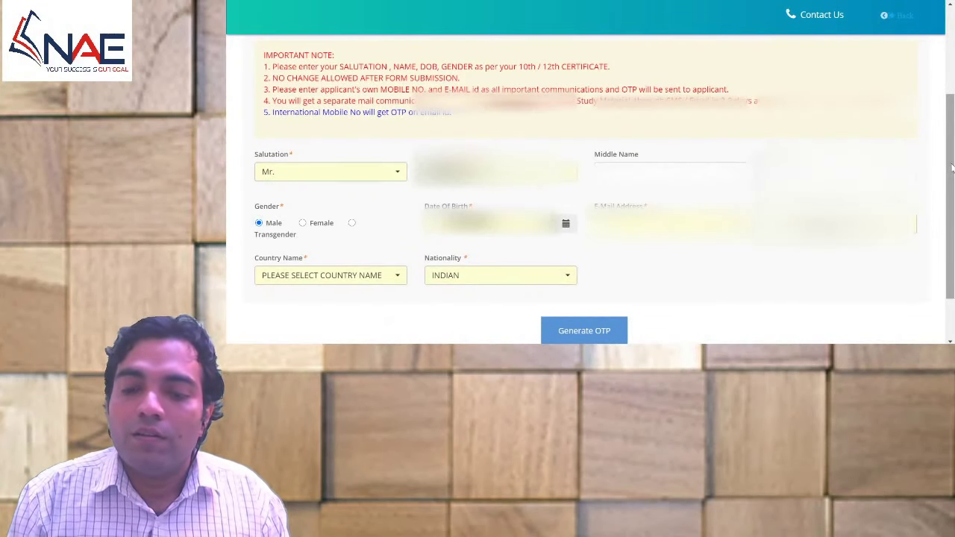
Select INDIA as the country, then generate the OTP and confirm sending it.
{"action": "scroll", "coordinate": [585, 186], "scroll_direction": "down", "scroll_amount": 1}
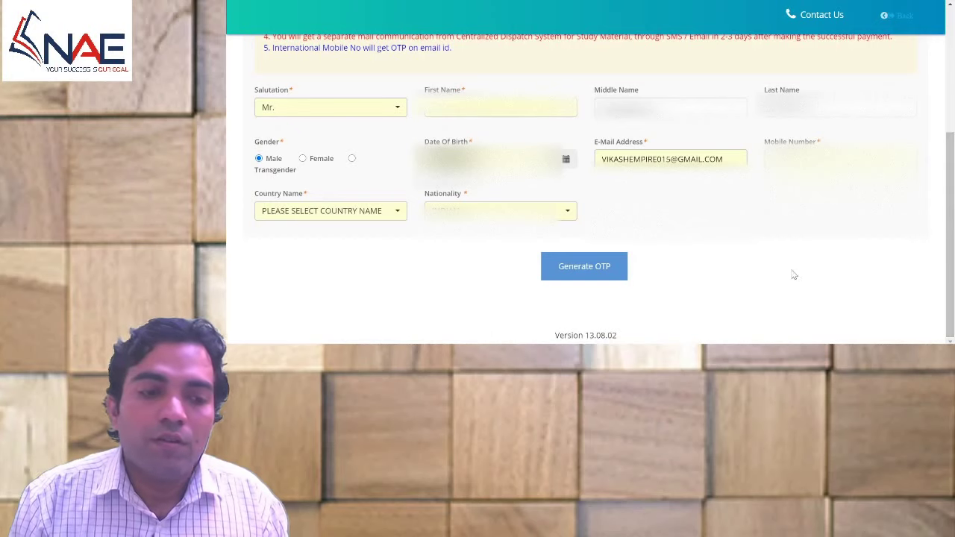
{"action": "left_click", "coordinate": [363, 218]}
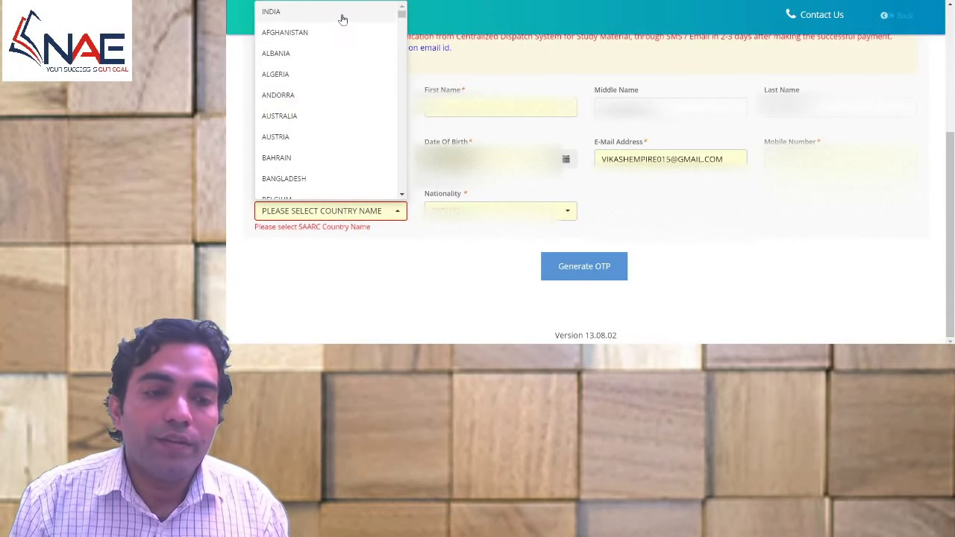
{"action": "left_click", "coordinate": [341, 14]}
{"action": "left_click", "coordinate": [582, 267]}
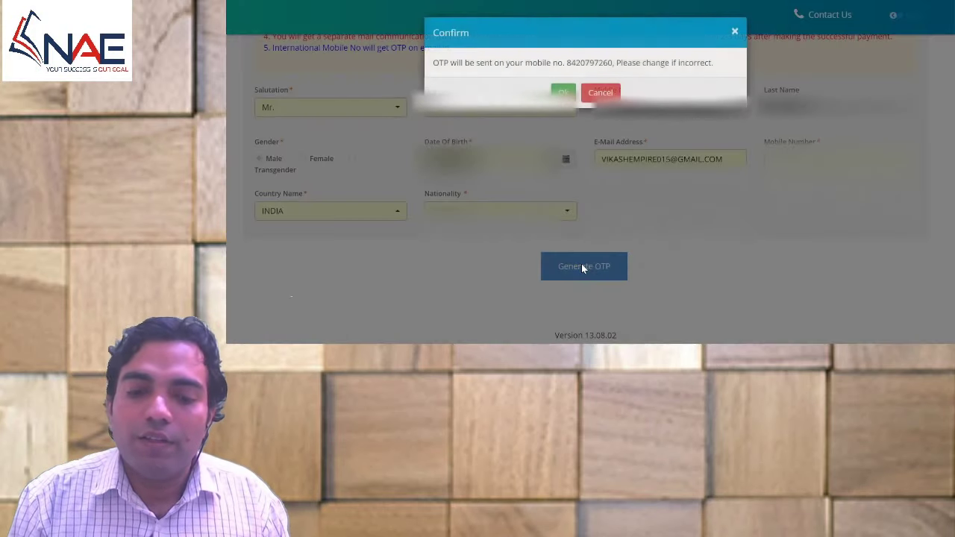
{"action": "left_click", "coordinate": [563, 93]}
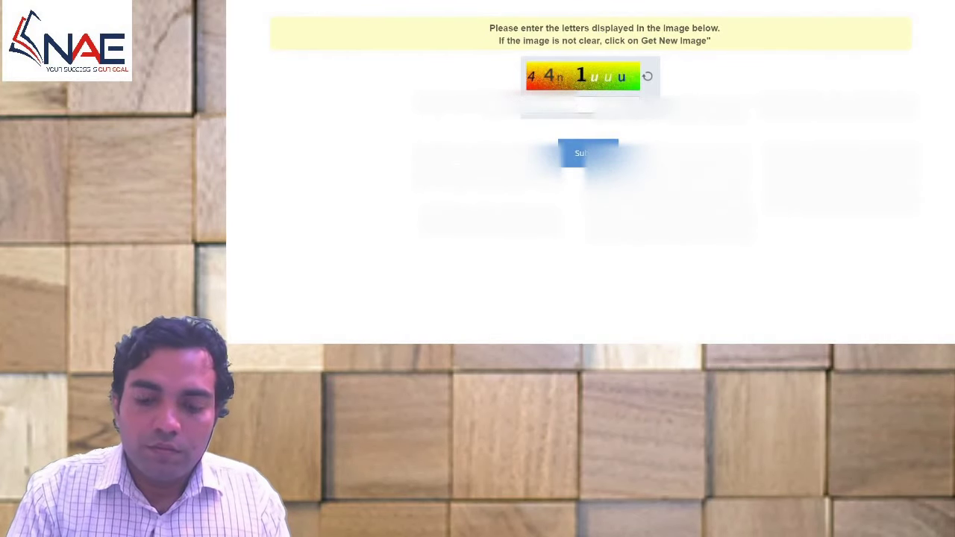
Submit the captcha, acknowledge the OTP-sent message, and move to the OTP field.
{"action": "left_click", "coordinate": [588, 153]}
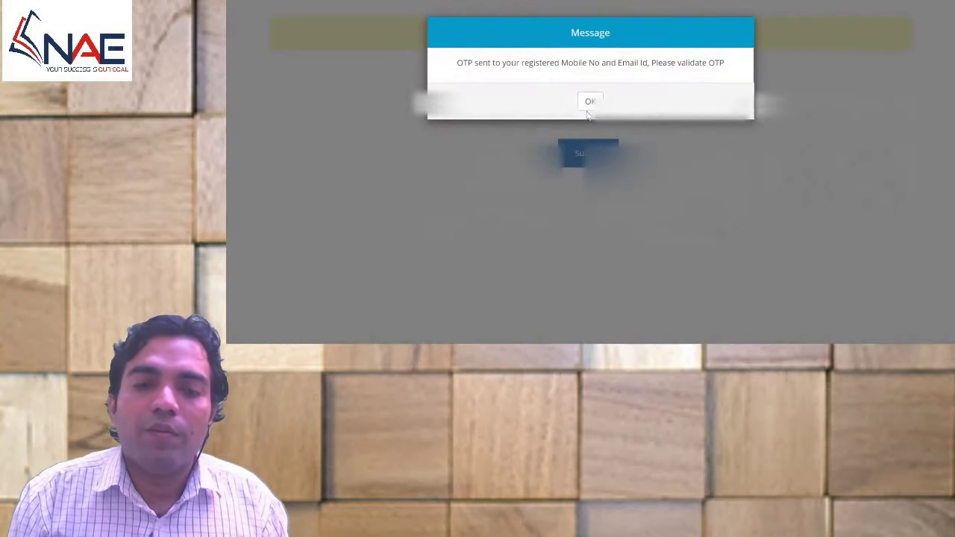
{"action": "left_click", "coordinate": [589, 102]}
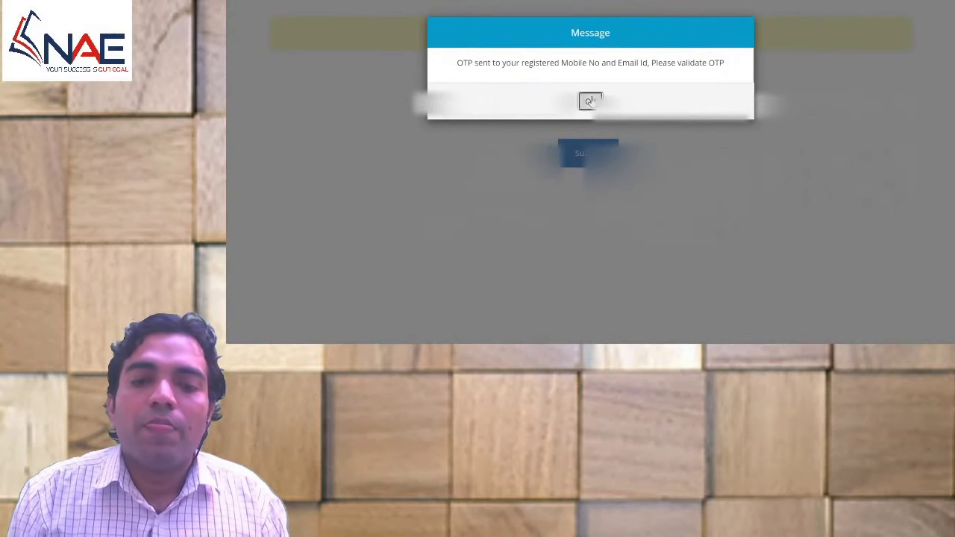
{"action": "left_click", "coordinate": [608, 274]}
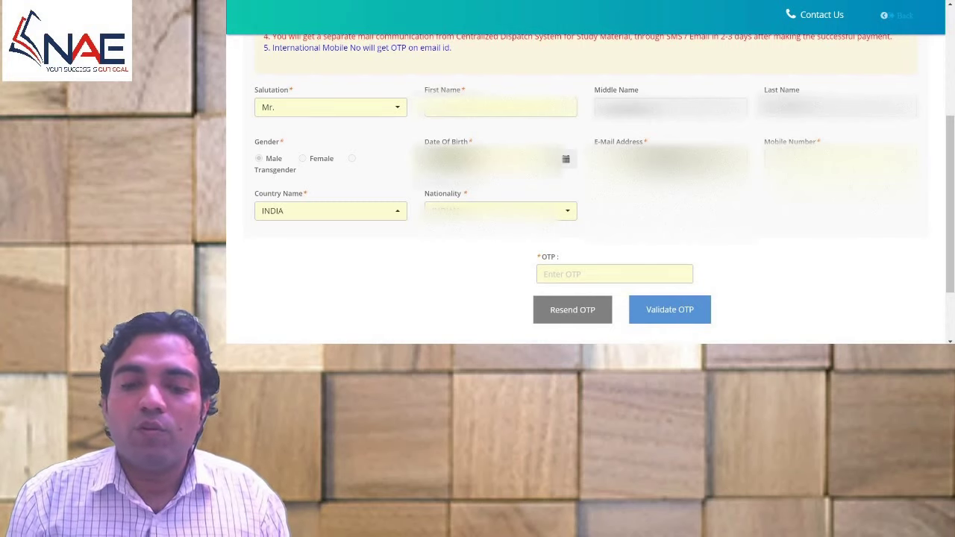
Enter the six-digit OTP received on the phone and validate it successfully.
{"action": "left_click", "coordinate": [582, 274]}
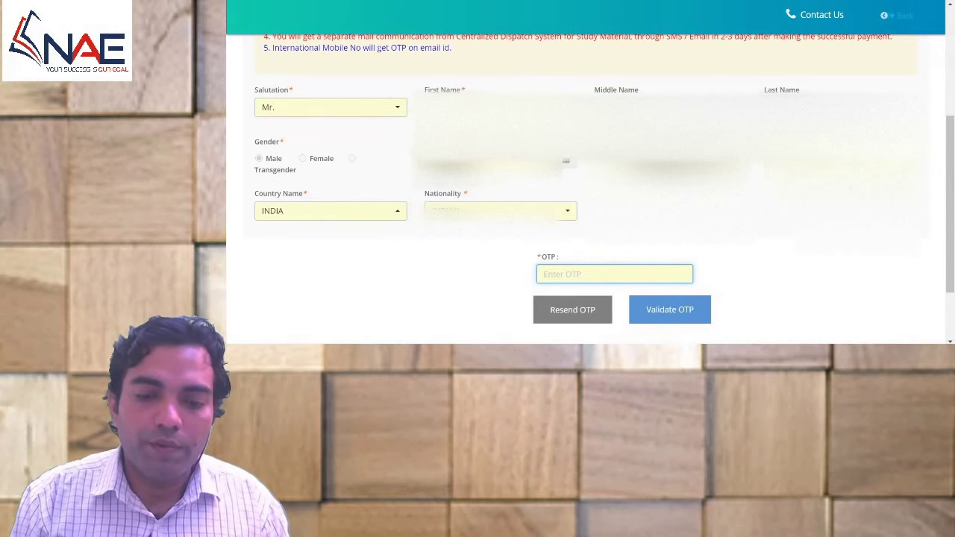
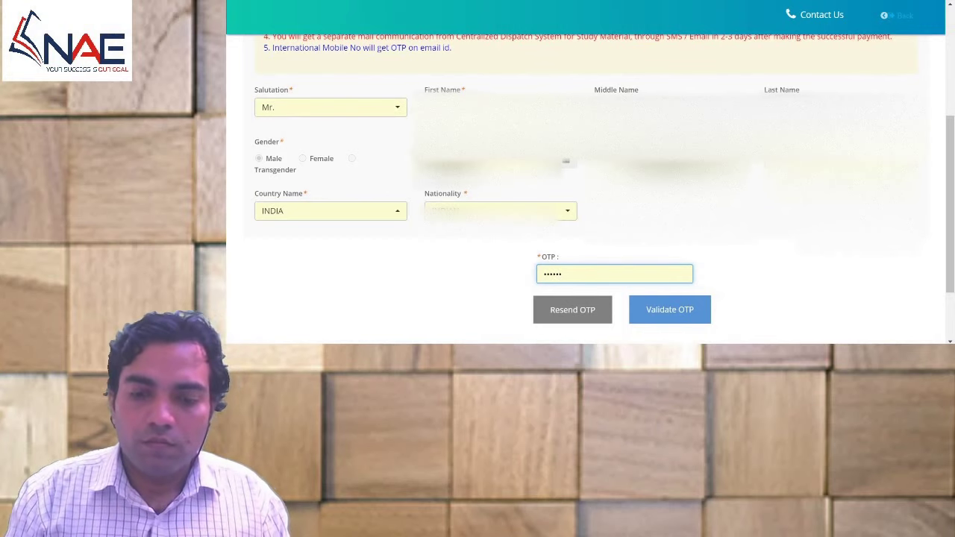
{"action": "left_click", "coordinate": [670, 310]}
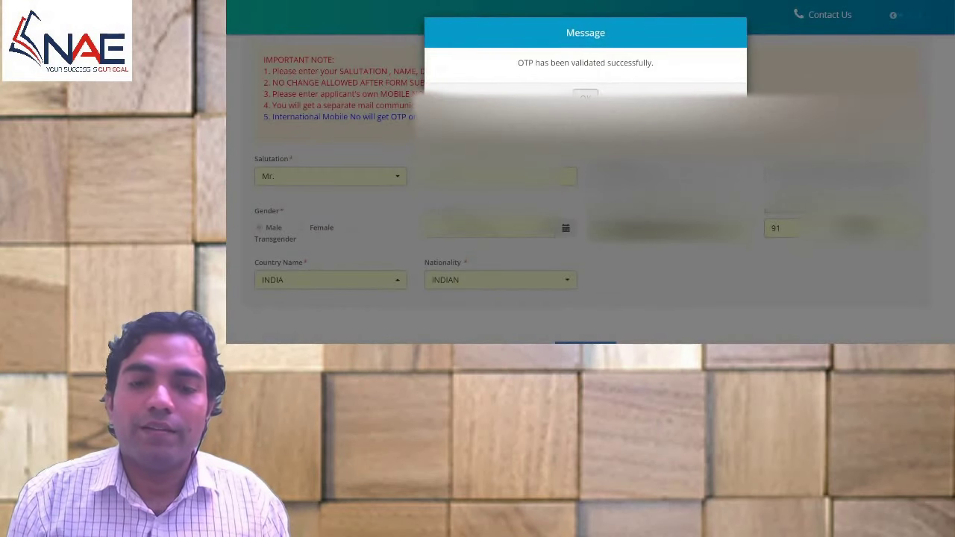
{"action": "left_click", "coordinate": [585, 92]}
Submit the completed registration form and confirm with Ok.
{"action": "scroll", "coordinate": [667, 283], "scroll_direction": "down", "scroll_amount": 1}
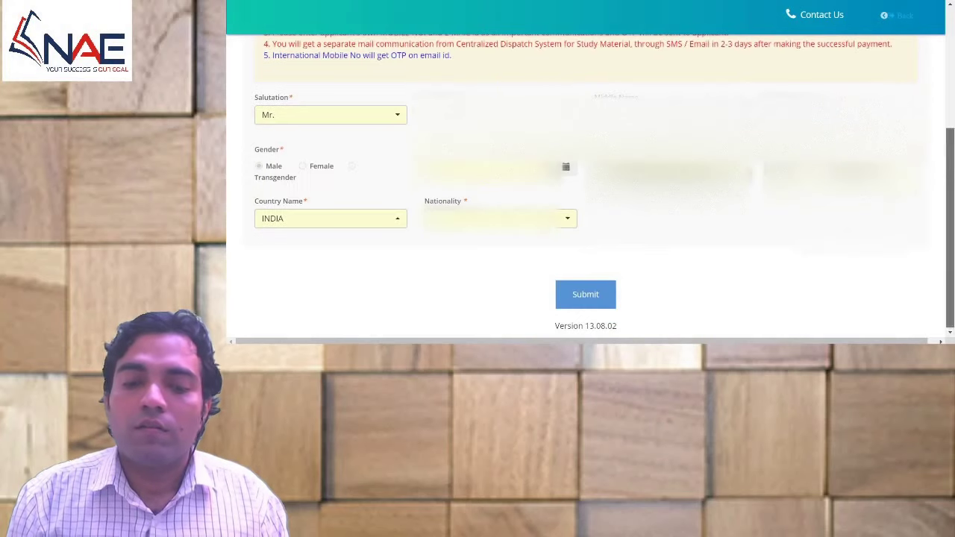
{"action": "left_click", "coordinate": [595, 291]}
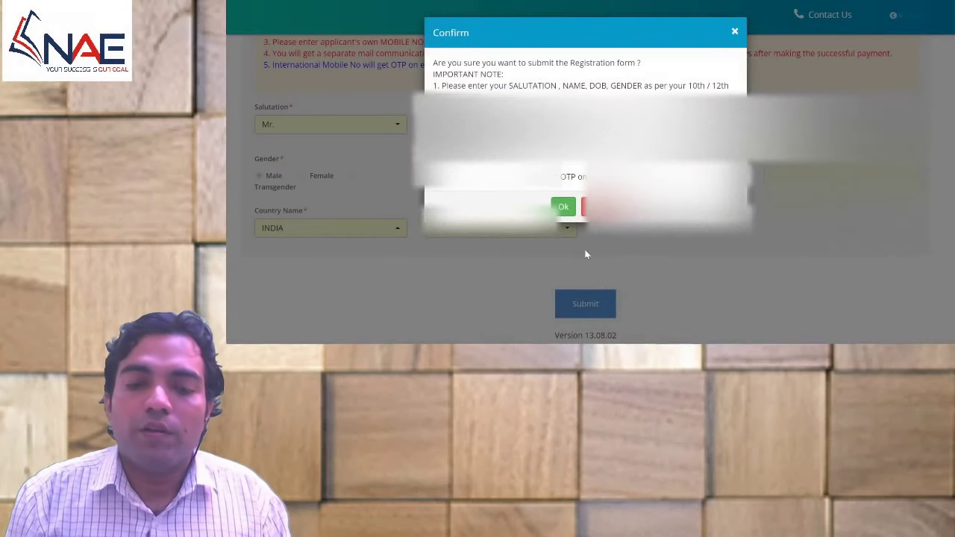
{"action": "left_click", "coordinate": [565, 209]}
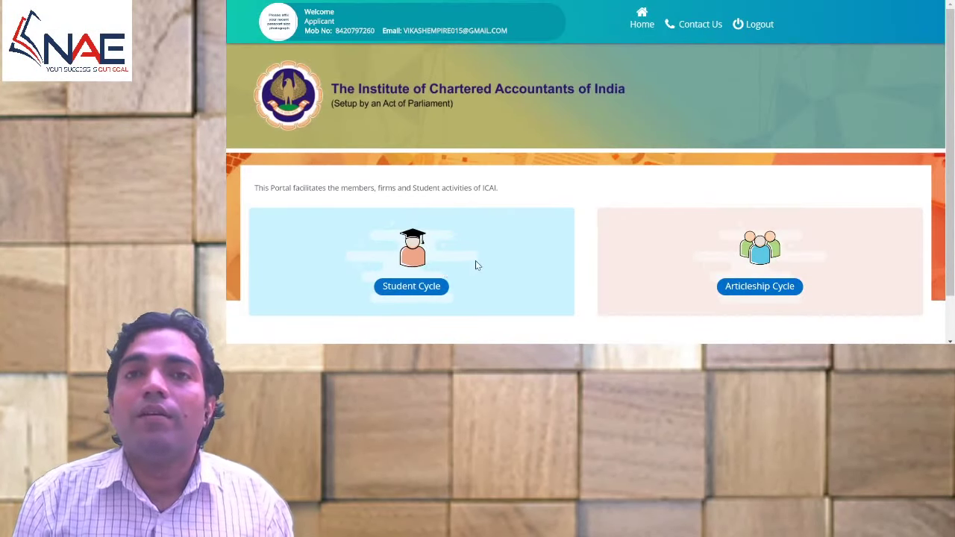
Choose Student Cycle, then Apply for Foundation, and scroll through the Personal Details form.
{"action": "left_click", "coordinate": [423, 288]}
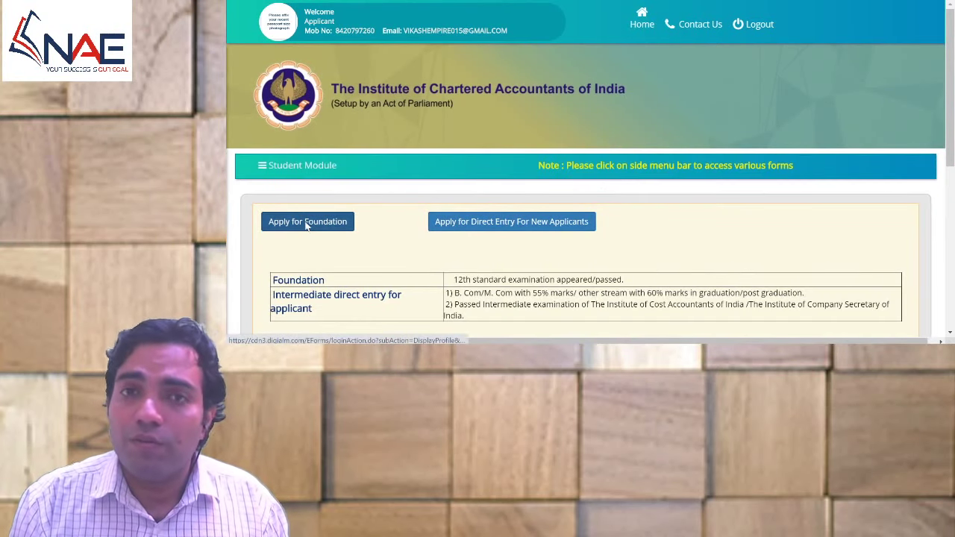
{"action": "left_click", "coordinate": [305, 221]}
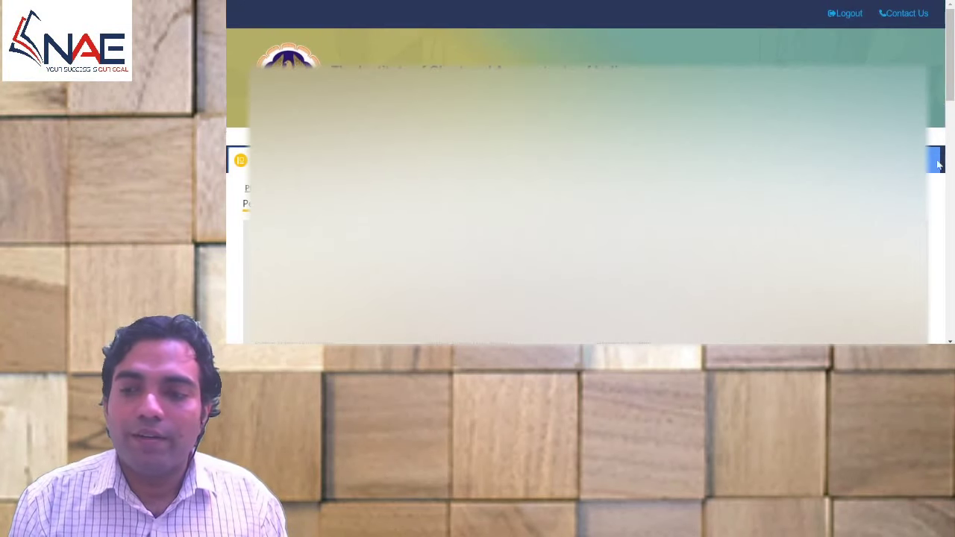
{"action": "scroll", "coordinate": [942, 89], "scroll_direction": "down", "scroll_amount": 2}
{"action": "scroll", "coordinate": [942, 90], "scroll_direction": "down", "scroll_amount": 1}
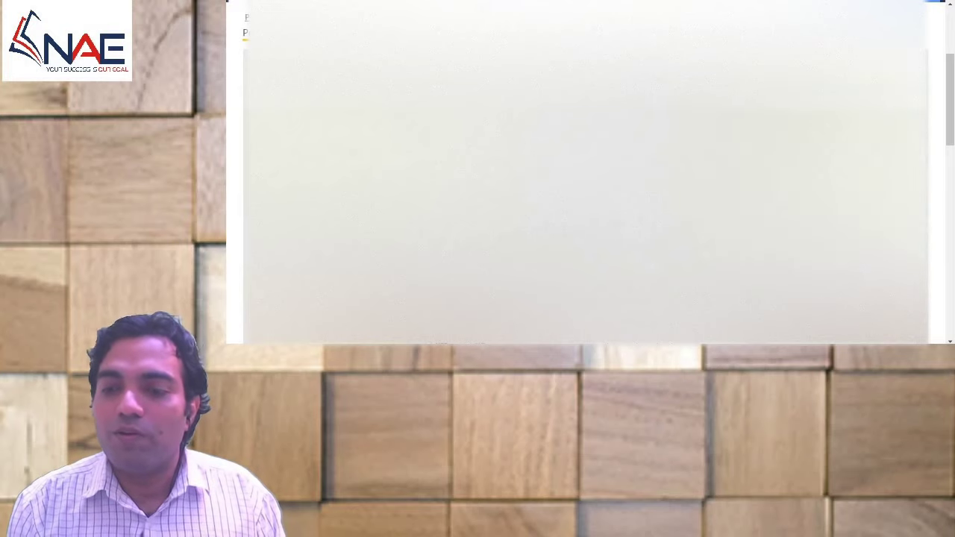
{"action": "left_click_drag", "start_coordinate": [949, 115], "coordinate": [951, 138]}
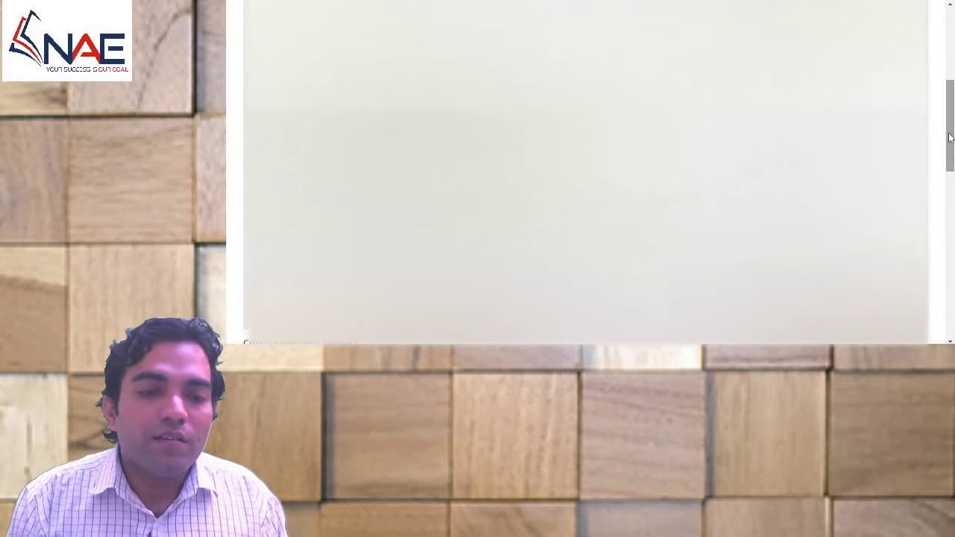
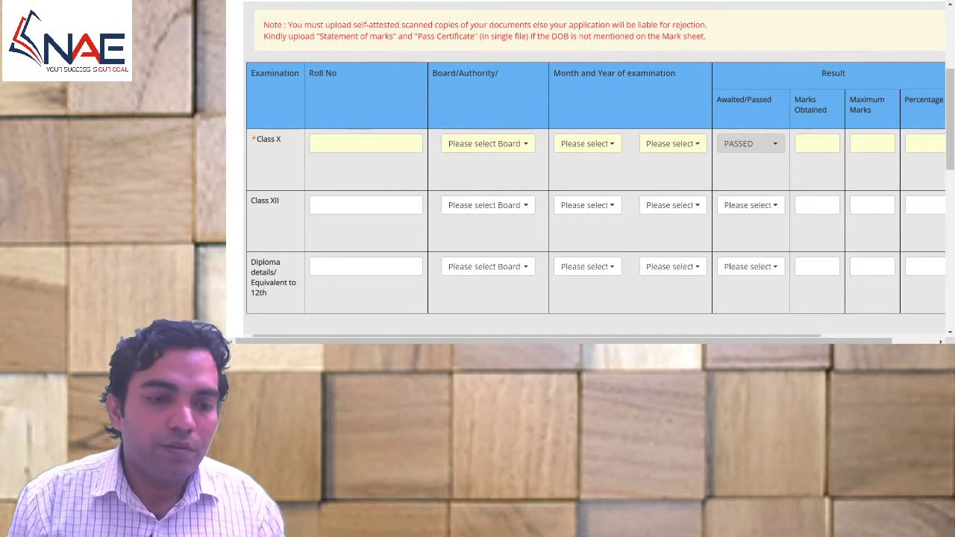
Select the Class XII Roll No field in the education details table.
{"action": "left_click", "coordinate": [366, 205]}
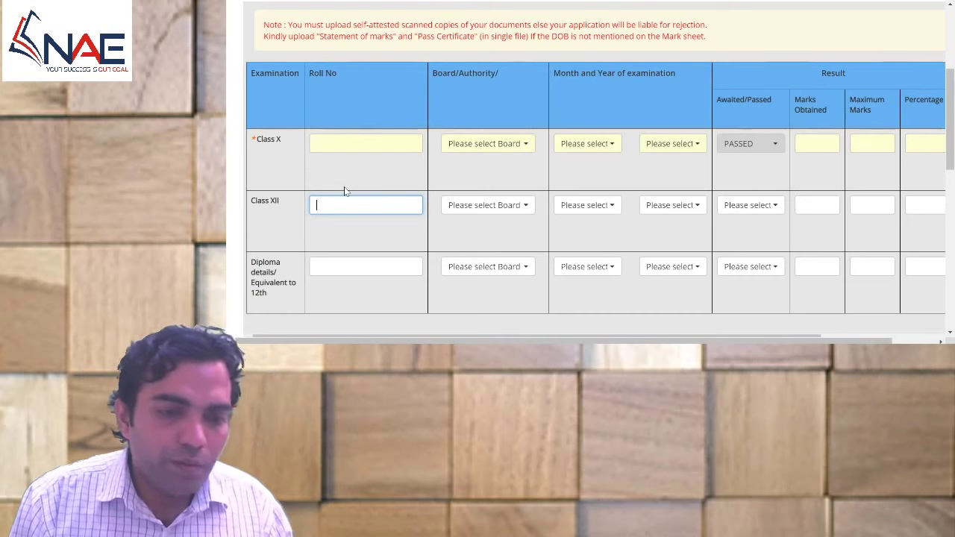
Enter the Class X roll number.
{"action": "left_click", "coordinate": [365, 143]}
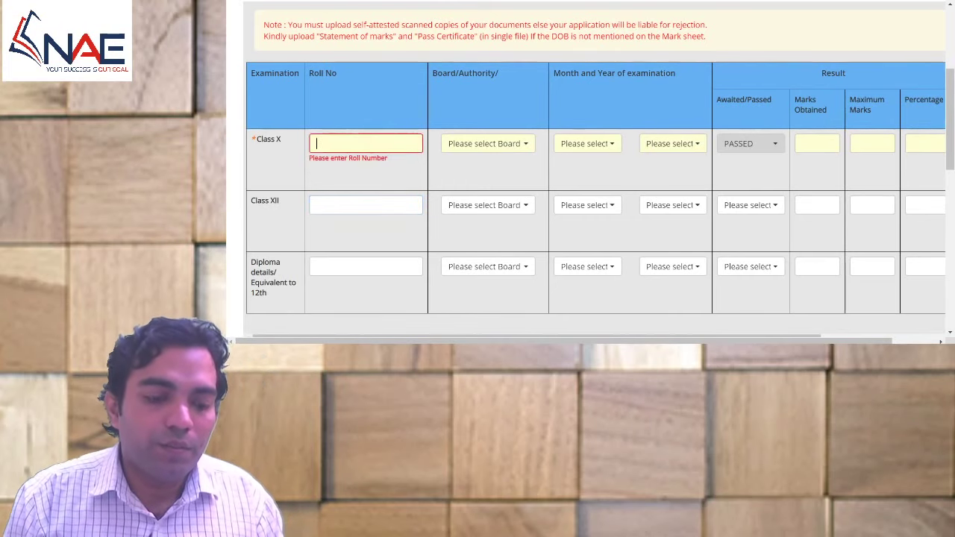
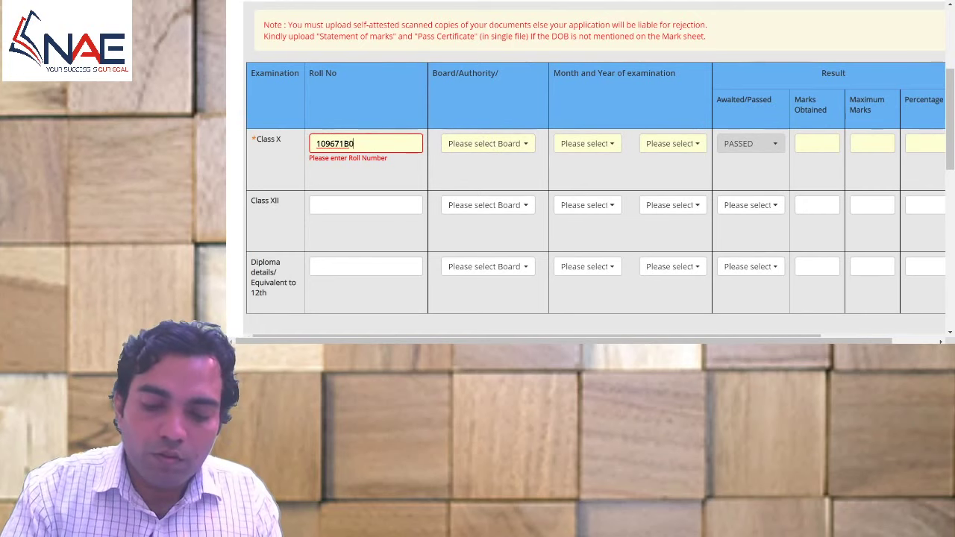
{"action": "left_click", "coordinate": [388, 166]}
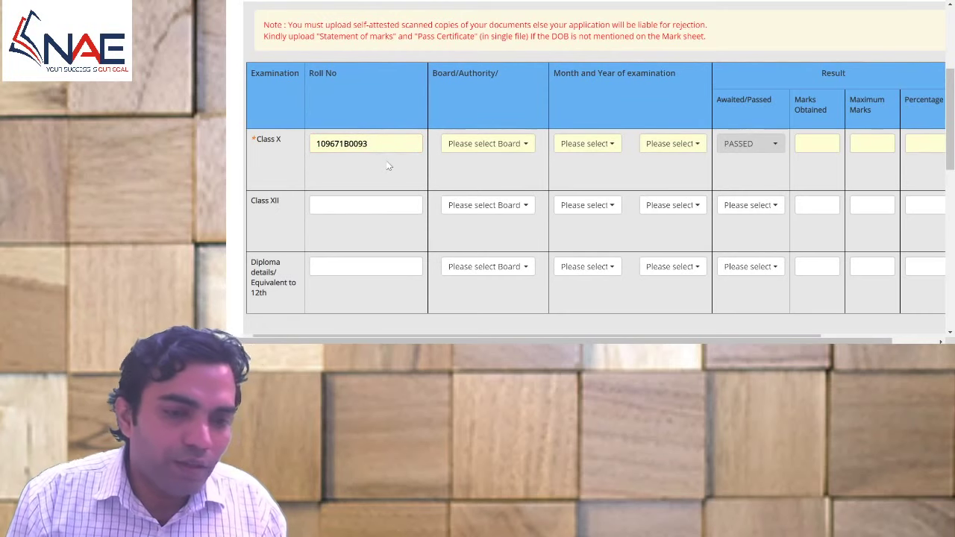
Set the Class X board to West Bengal Board of Secondary Education.
{"action": "left_click", "coordinate": [512, 148]}
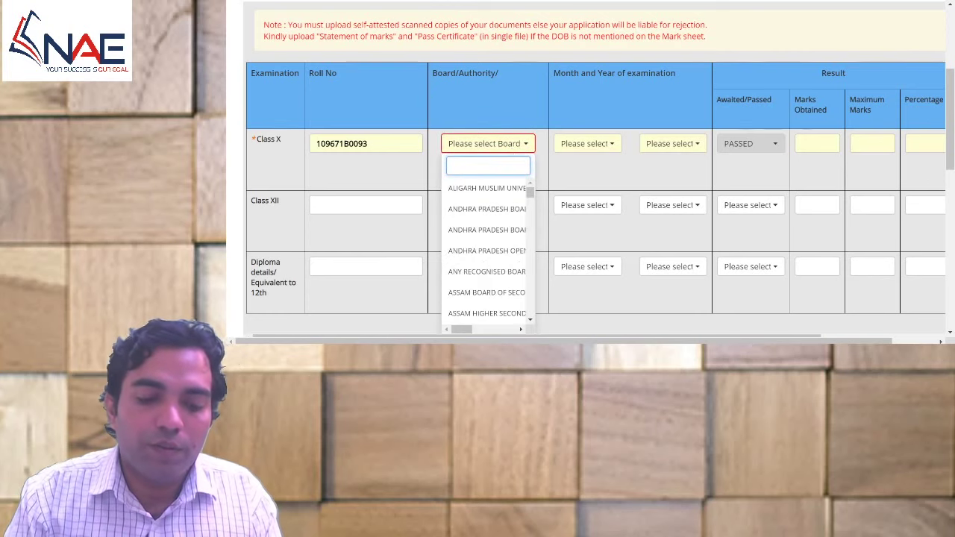
{"action": "type", "text": "west benga"}
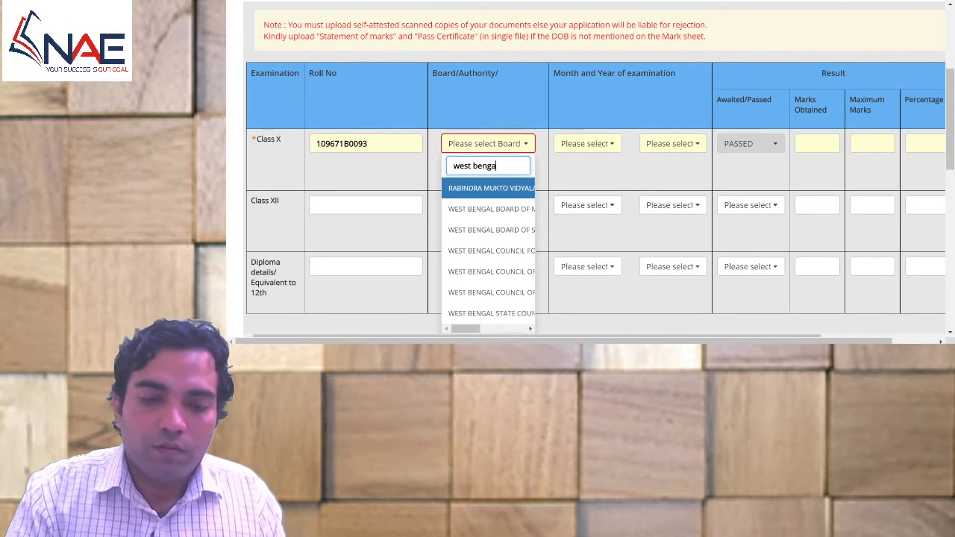
{"action": "type", "text": "l"}
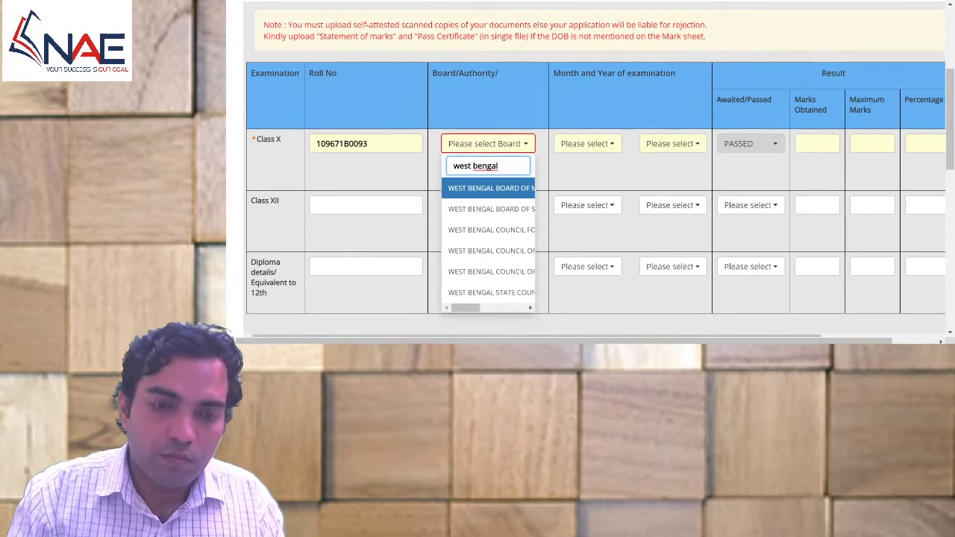
{"action": "type", "text": " board"}
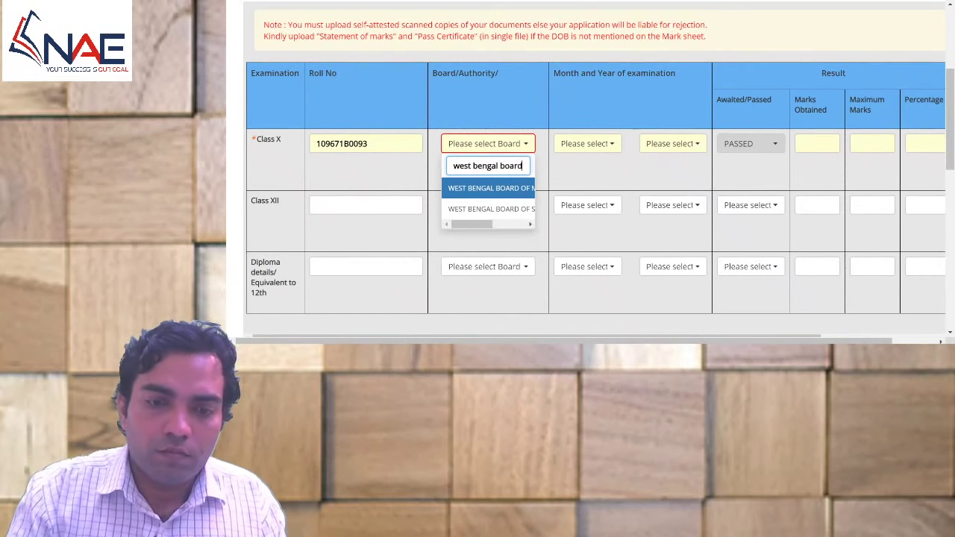
{"action": "left_click", "coordinate": [526, 179]}
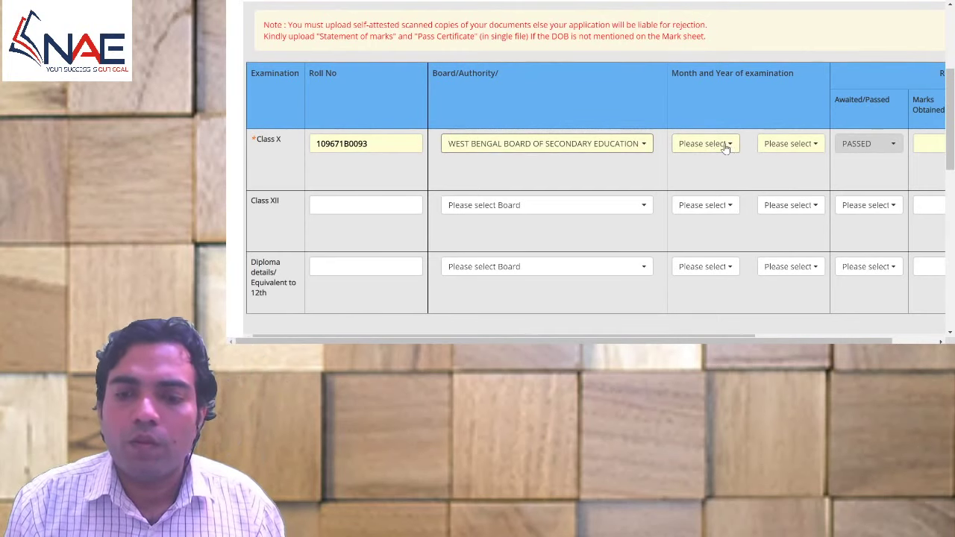
Set the Class X exam month and year to MARCH 2016.
{"action": "left_click", "coordinate": [725, 146]}
{"action": "left_click", "coordinate": [691, 226]}
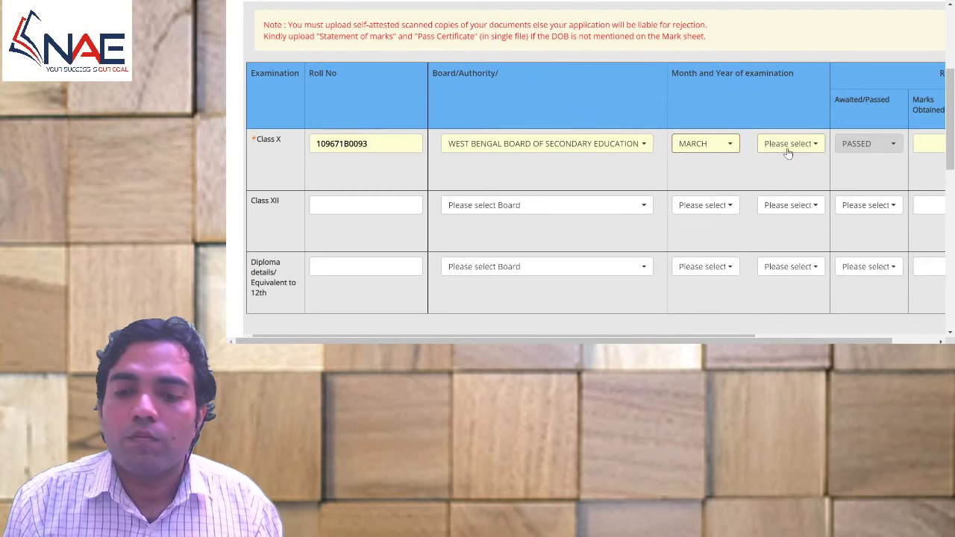
{"action": "left_click", "coordinate": [791, 144]}
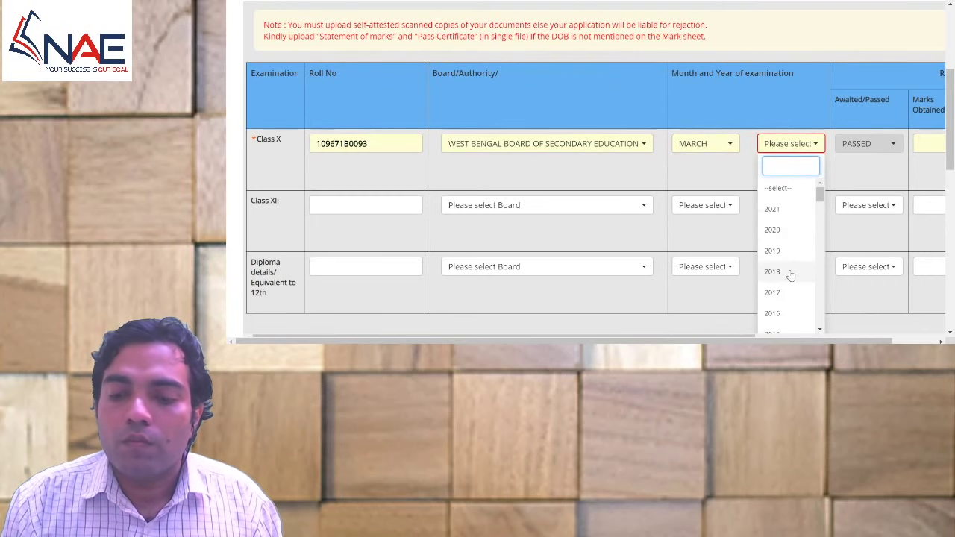
{"action": "left_click", "coordinate": [773, 314]}
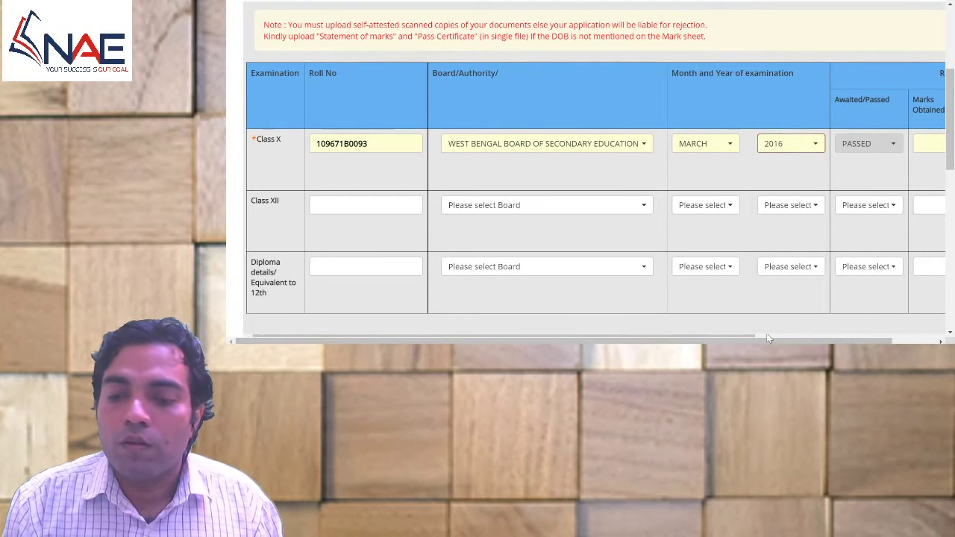
Enter Class X marks of 290 out of 700, giving 41.43 percent.
{"action": "scroll", "coordinate": [746, 335], "scroll_direction": "right", "scroll_amount": 3}
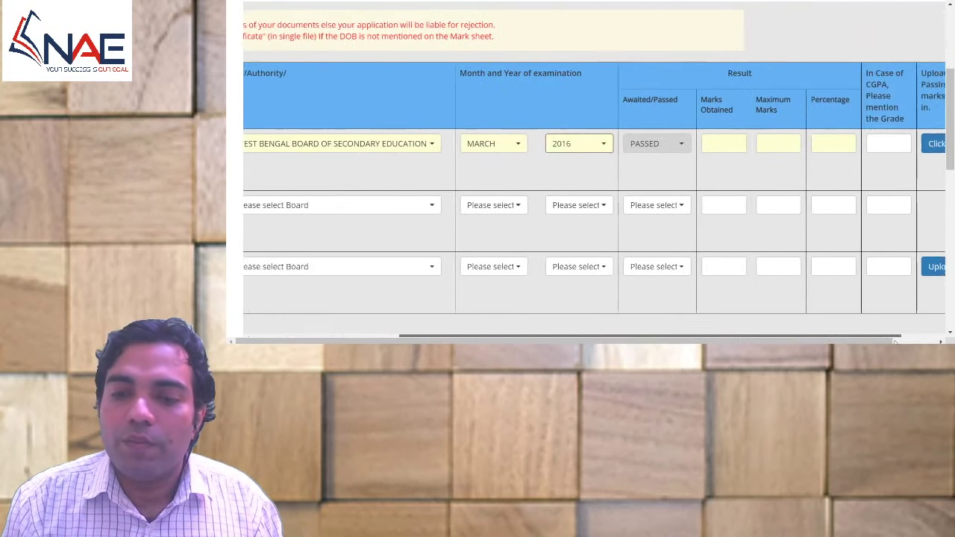
{"action": "left_click", "coordinate": [688, 143]}
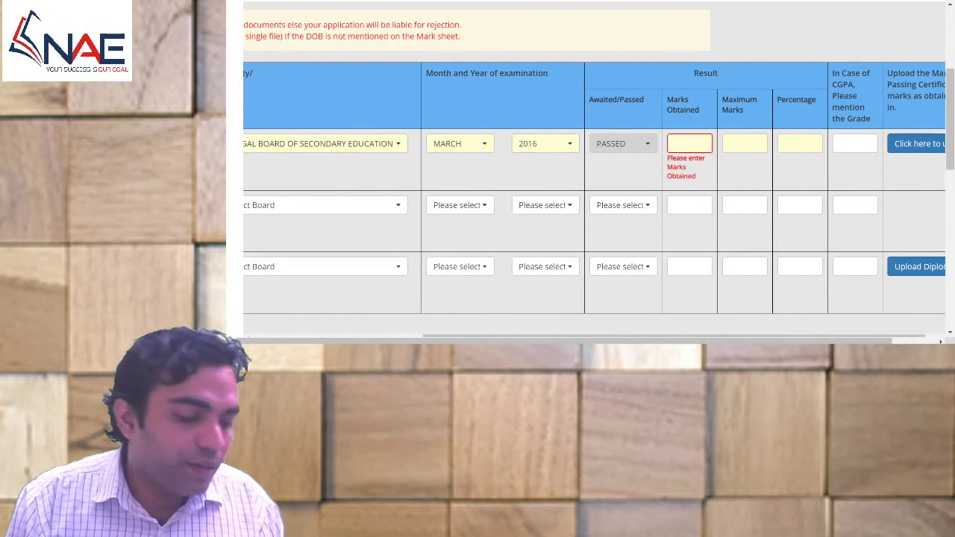
{"action": "type", "text": "290"}
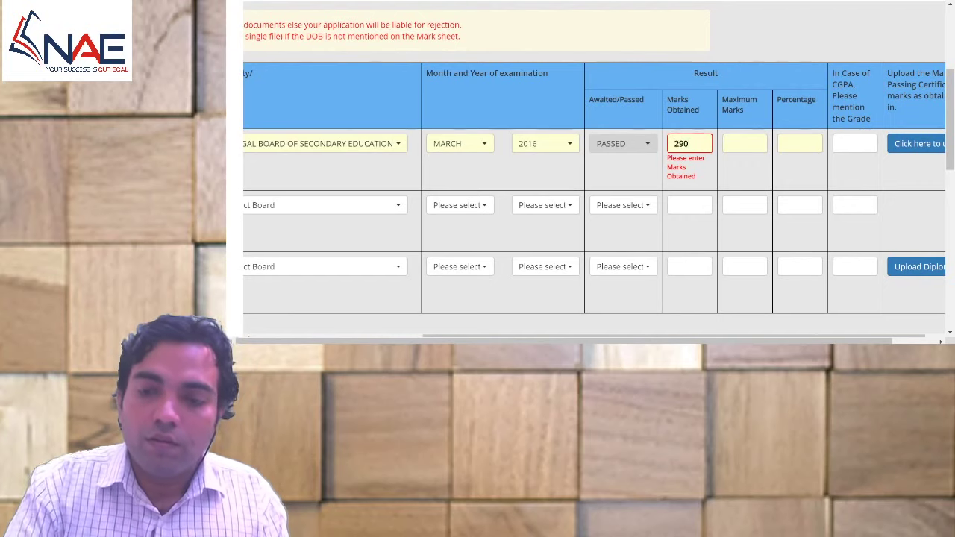
{"action": "key", "text": "Tab"}
{"action": "type", "text": "700"}
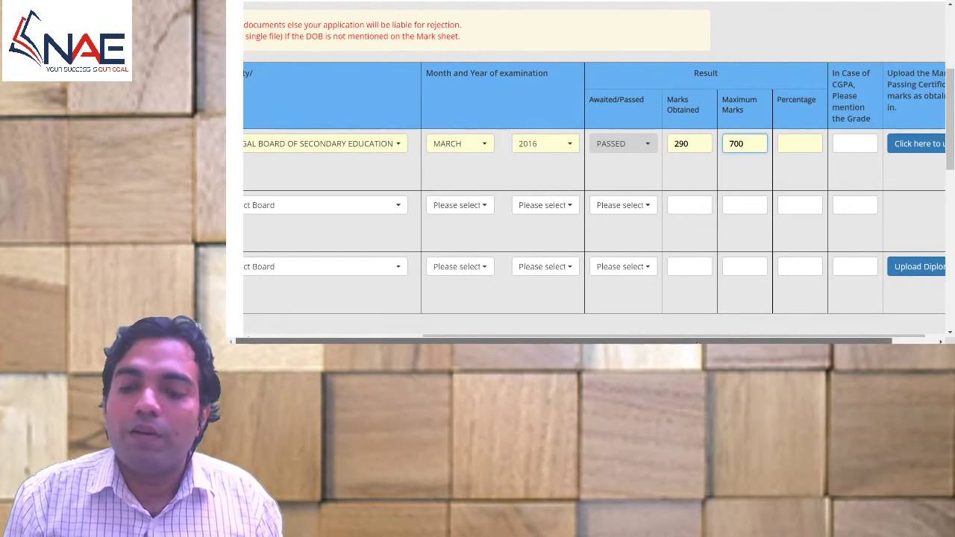
{"action": "left_click_drag", "start_coordinate": [759, 342], "coordinate": [789, 342]}
{"action": "left_click", "coordinate": [751, 143]}
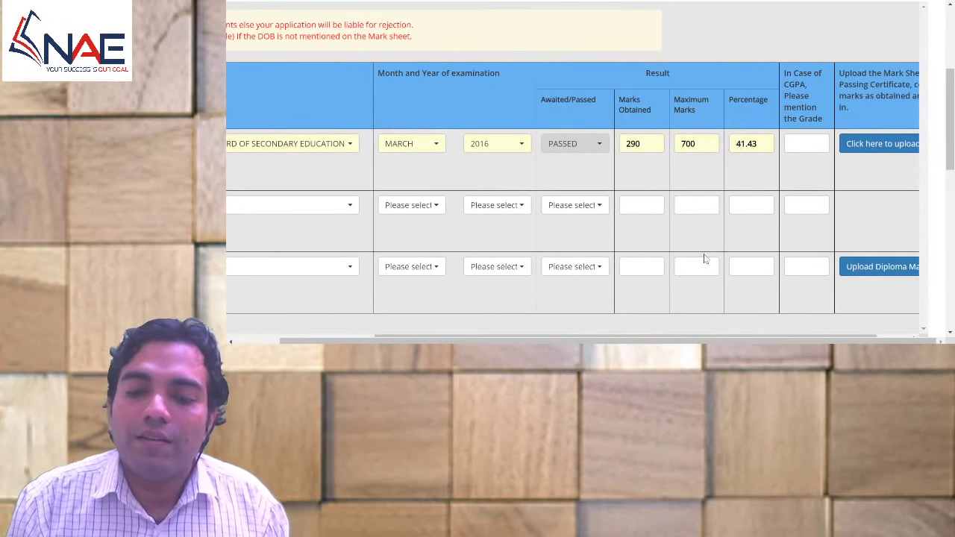
Upload Xth_Marks.pdf from New Volume (D:) as the Class X marksheet.
{"action": "left_click", "coordinate": [885, 146]}
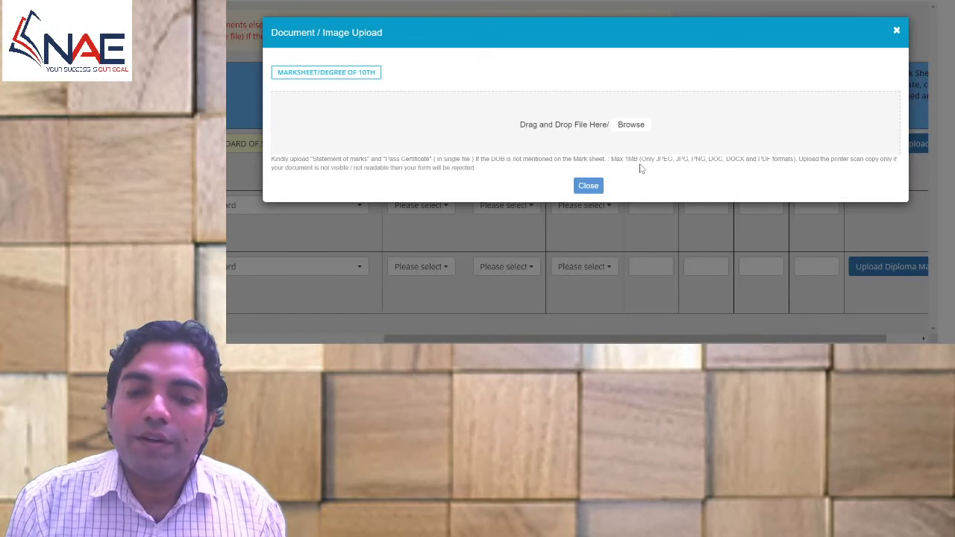
{"action": "left_click", "coordinate": [588, 186]}
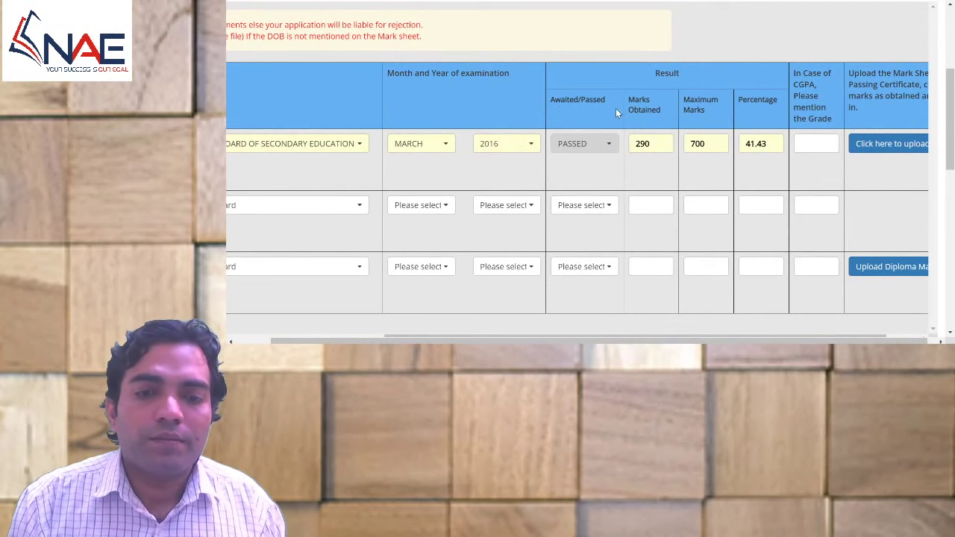
{"action": "left_click", "coordinate": [889, 143]}
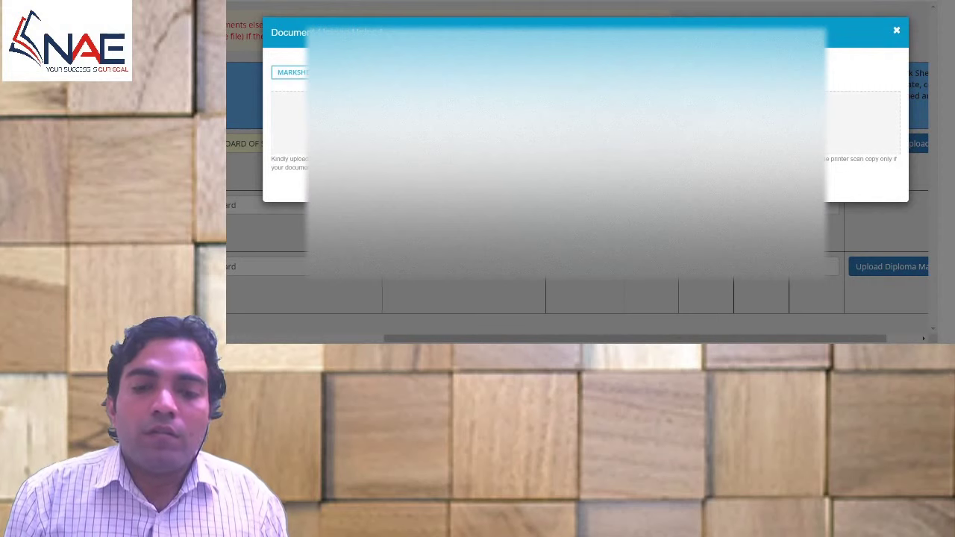
{"action": "left_click", "coordinate": [586, 123]}
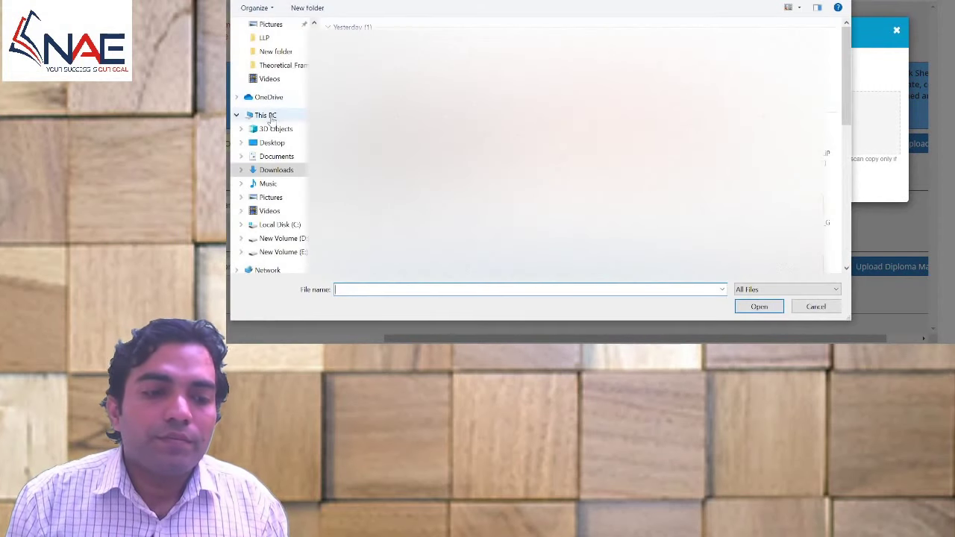
{"action": "left_click", "coordinate": [271, 118]}
{"action": "double_click", "coordinate": [515, 168]}
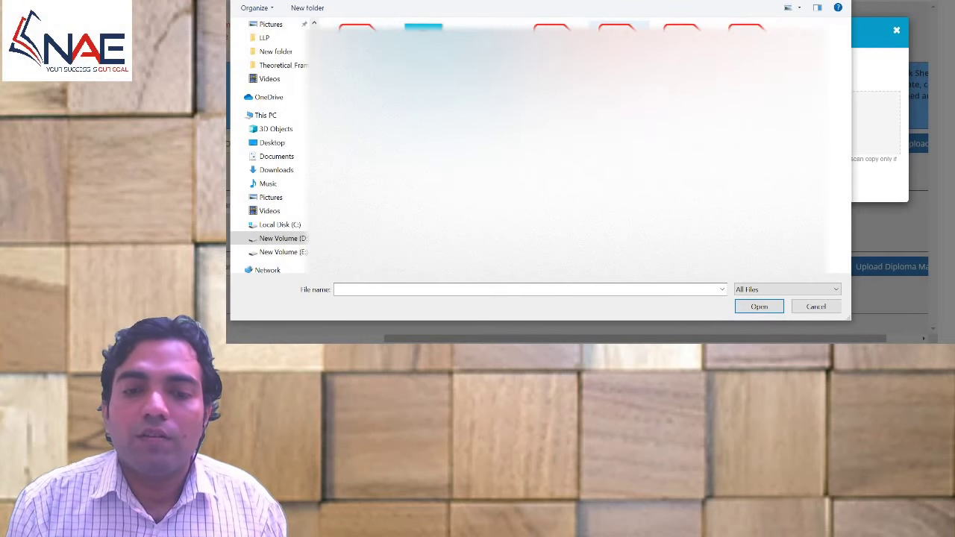
{"action": "double_click", "coordinate": [748, 53]}
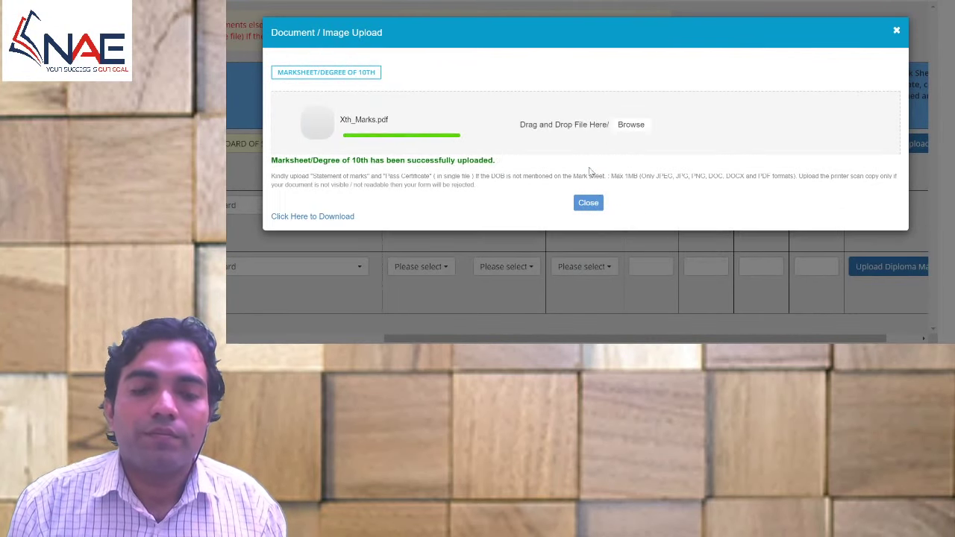
{"action": "left_click", "coordinate": [588, 202]}
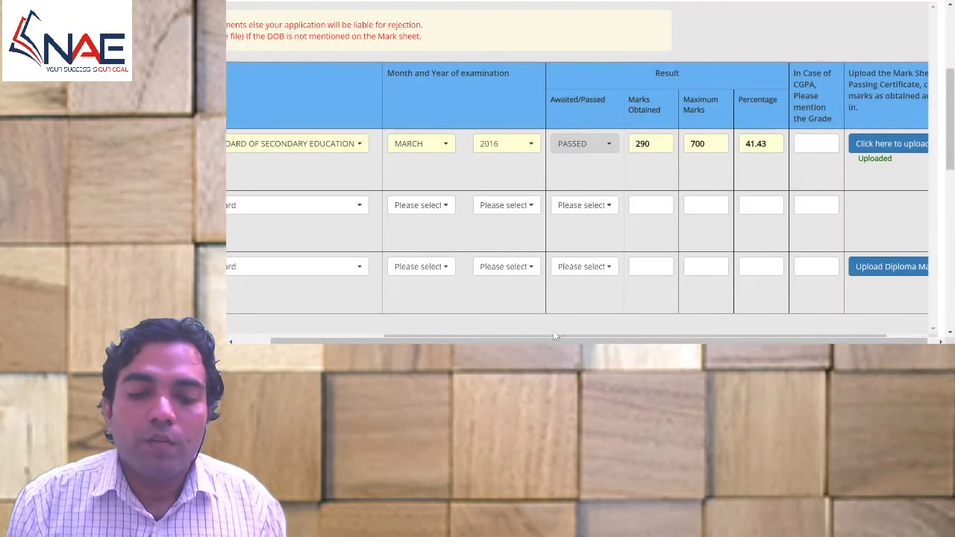
{"action": "left_click_drag", "start_coordinate": [544, 334], "coordinate": [365, 332]}
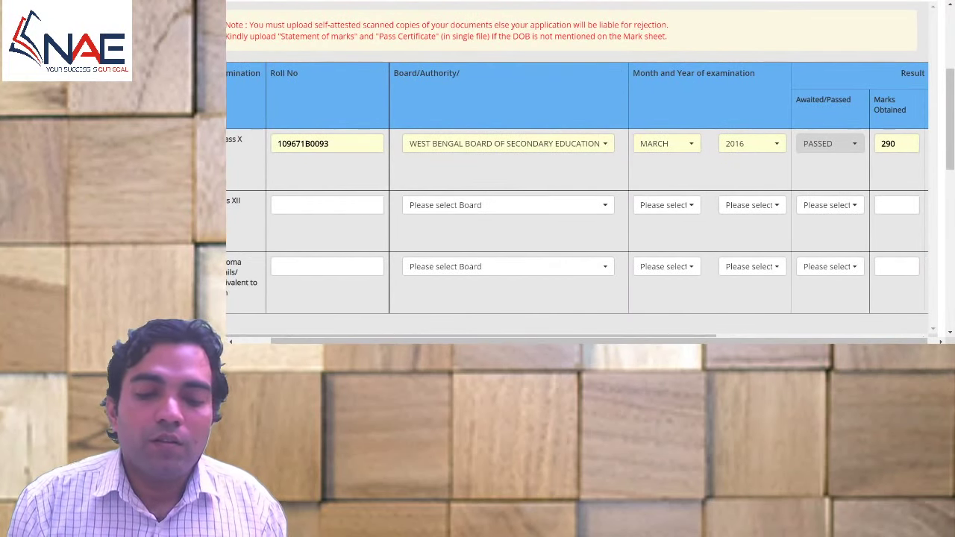
Enter the Class XII roll number and pick West Bengal Council of Higher Secondary Education as board.
{"action": "left_click", "coordinate": [321, 203]}
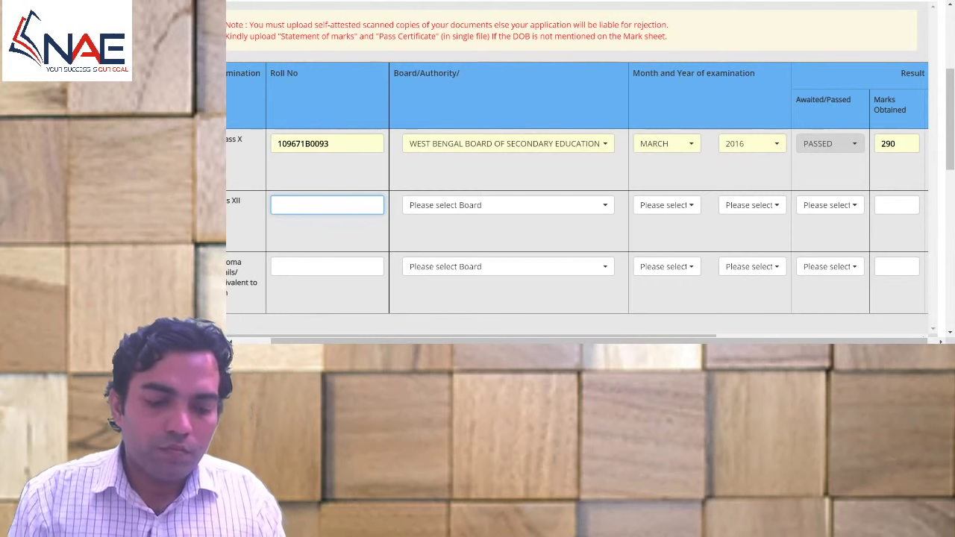
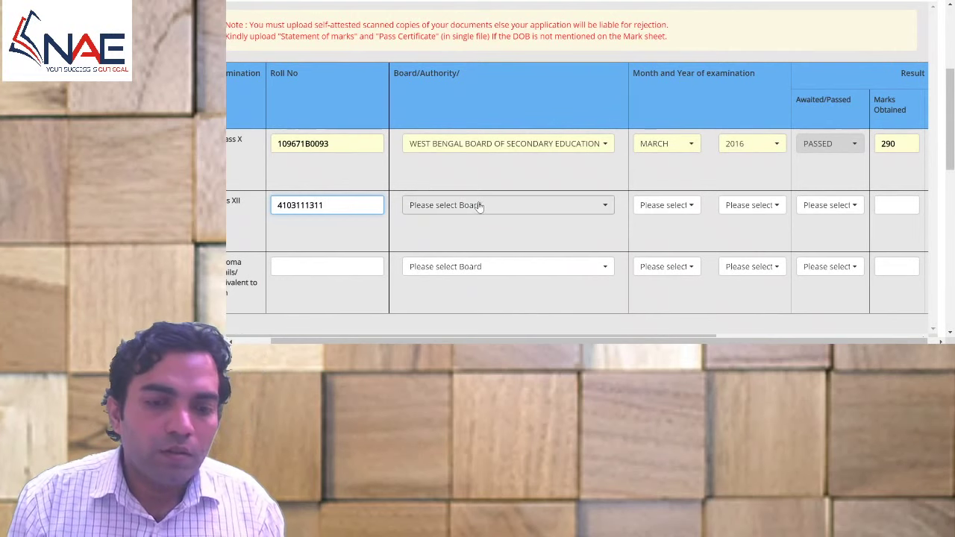
{"action": "left_click", "coordinate": [480, 206]}
{"action": "type", "text": "wes"}
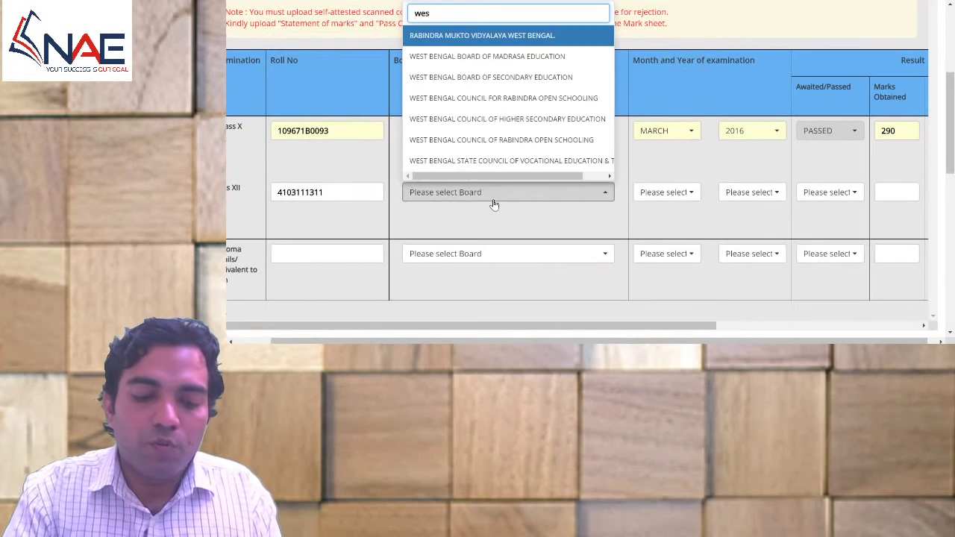
{"action": "type", "text": "t bengal"}
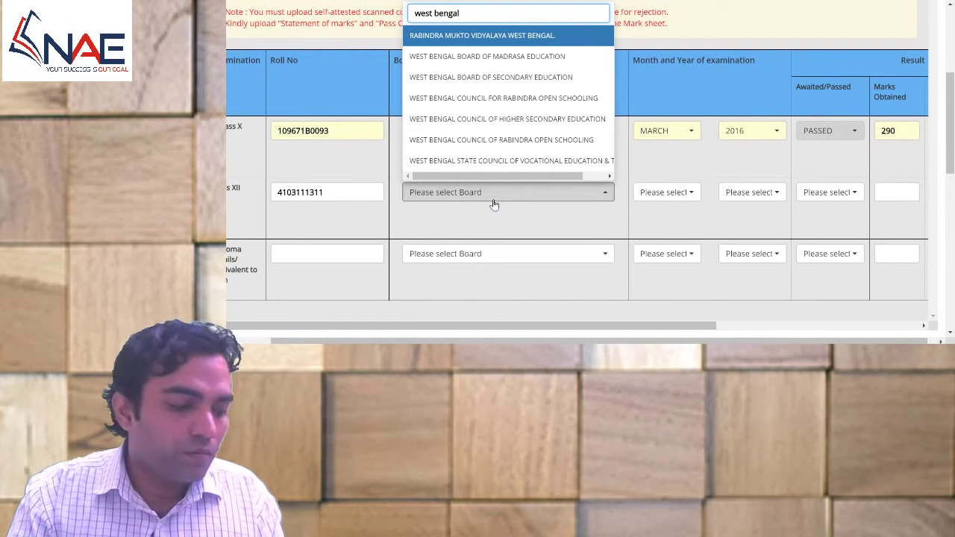
{"action": "type", "text": " counc"}
{"action": "scroll", "coordinate": [493, 199], "scroll_direction": "down", "scroll_amount": 2}
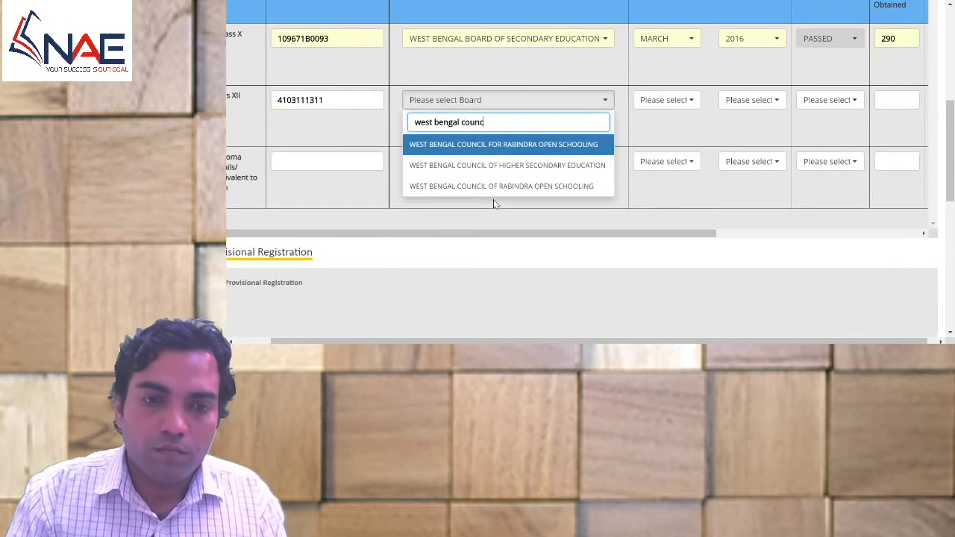
{"action": "left_click", "coordinate": [501, 166]}
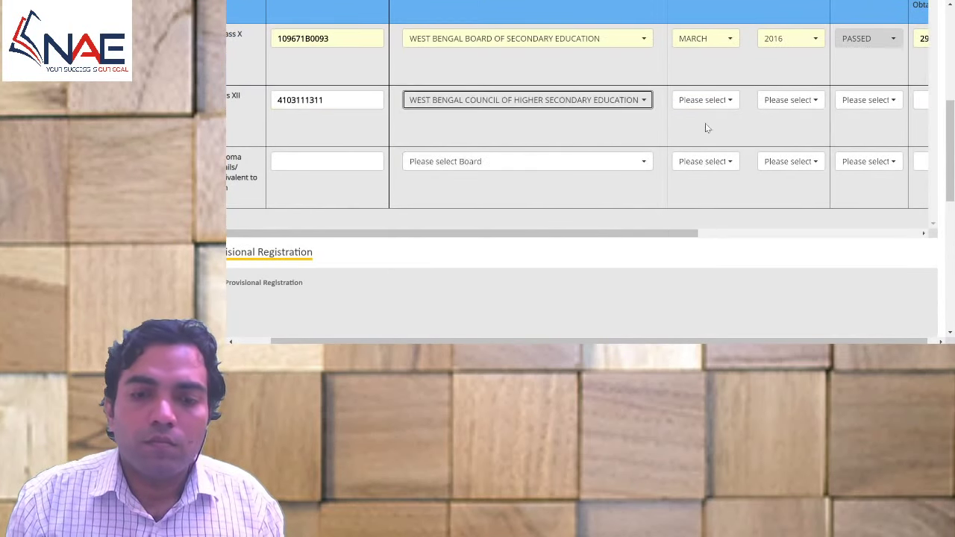
Set the Class XII exam to MARCH 2018 with the result PASSED.
{"action": "left_click_drag", "start_coordinate": [626, 234], "coordinate": [727, 237]}
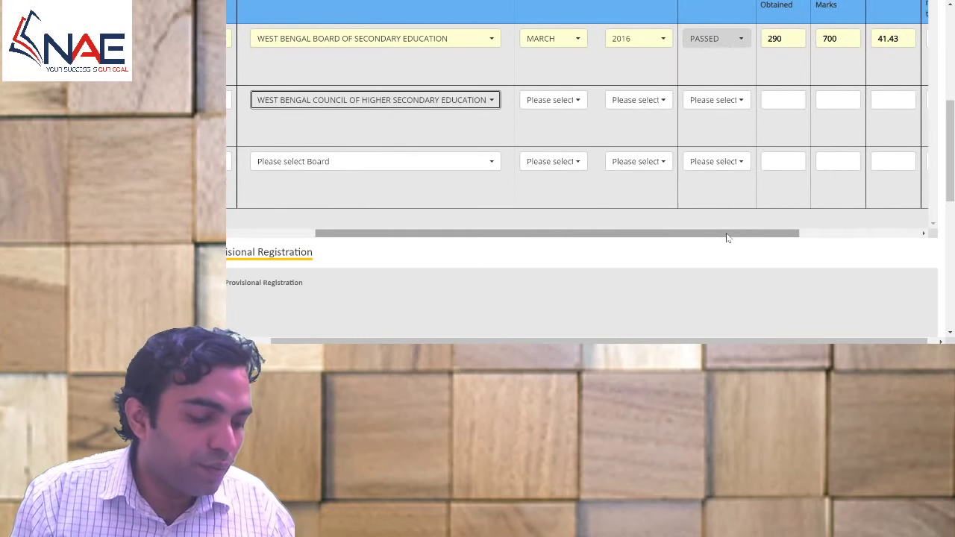
{"action": "left_click", "coordinate": [556, 100]}
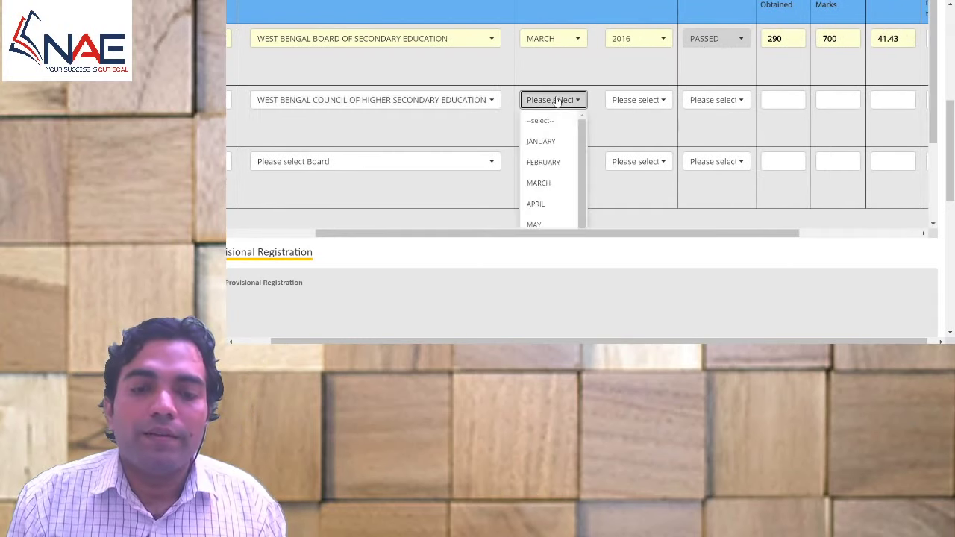
{"action": "left_click", "coordinate": [538, 182]}
{"action": "left_click", "coordinate": [636, 102]}
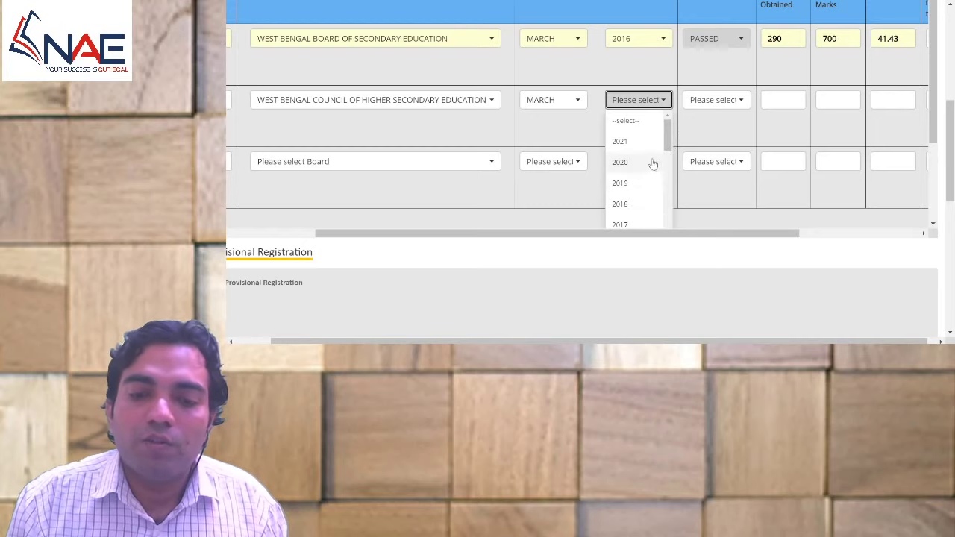
{"action": "left_click", "coordinate": [630, 208]}
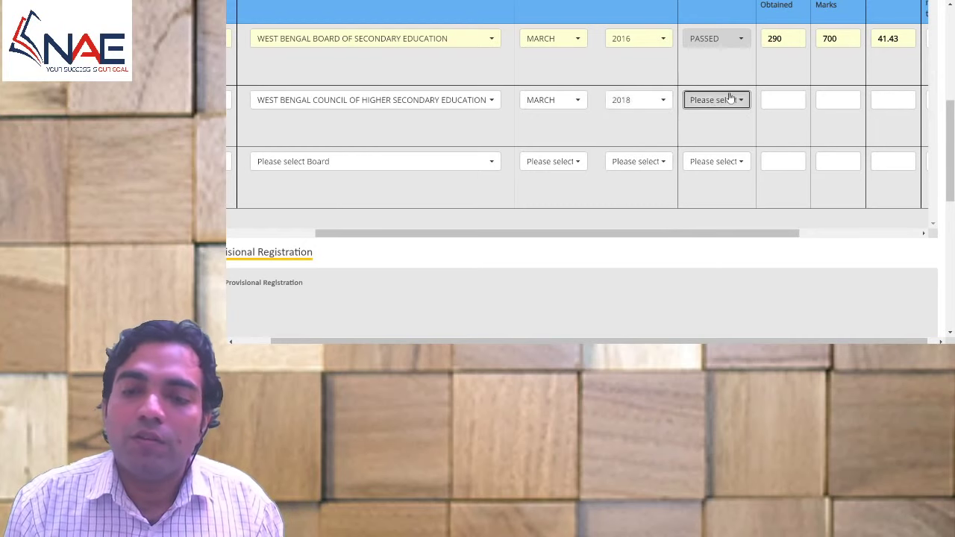
{"action": "left_click", "coordinate": [725, 100]}
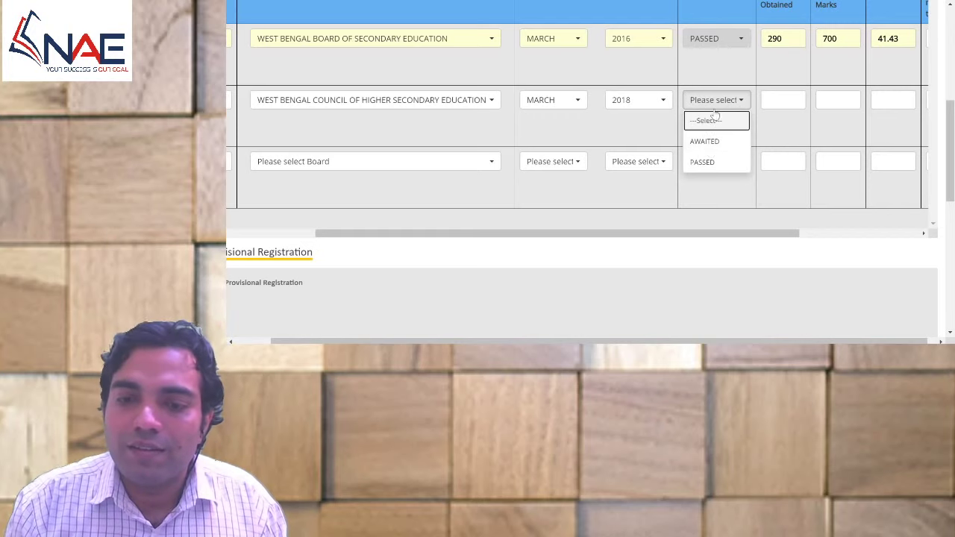
{"action": "left_click", "coordinate": [703, 161]}
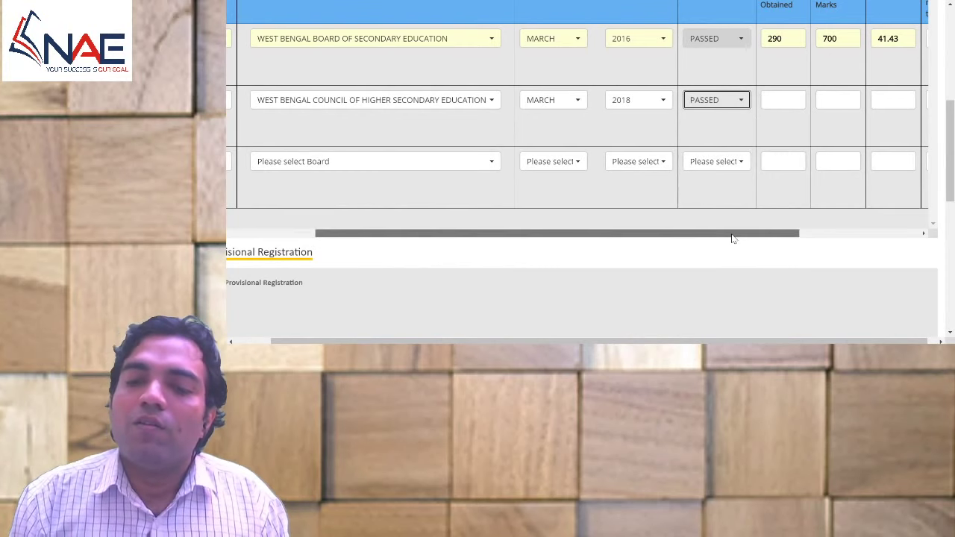
Enter Class XII marks of 254 out of 500, giving 50.80 percent.
{"action": "left_click_drag", "start_coordinate": [731, 236], "coordinate": [848, 232]}
{"action": "left_click", "coordinate": [609, 99]}
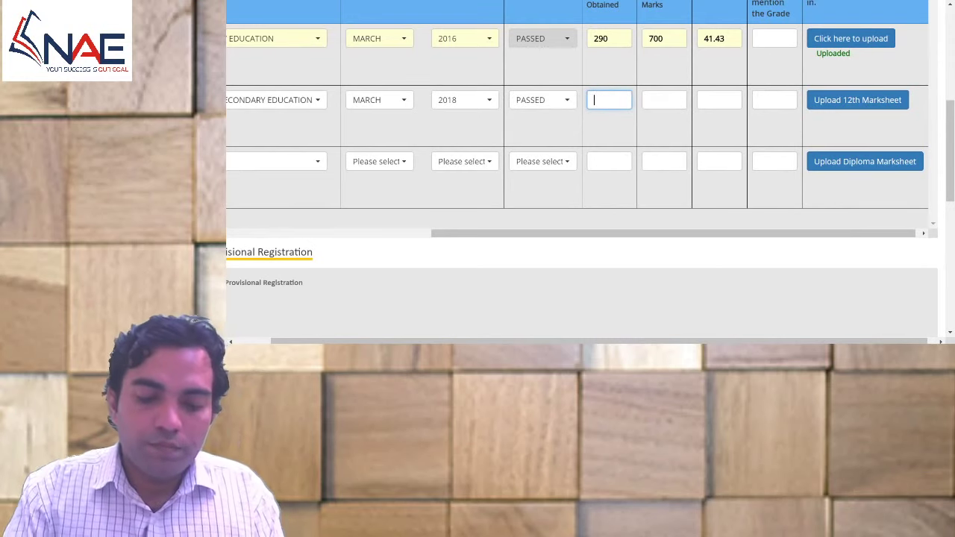
{"action": "type", "text": "254"}
{"action": "key", "text": "Tab"}
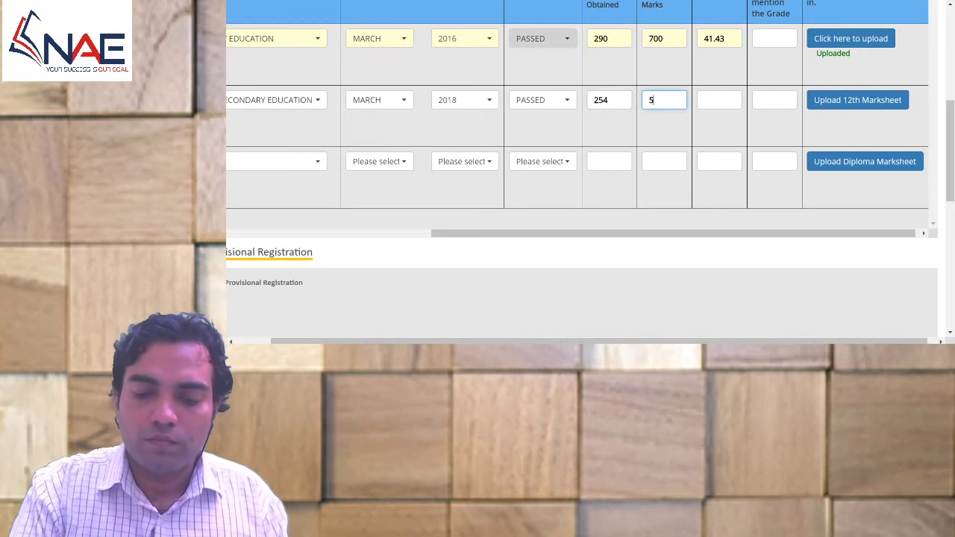
{"action": "left_click", "coordinate": [727, 102]}
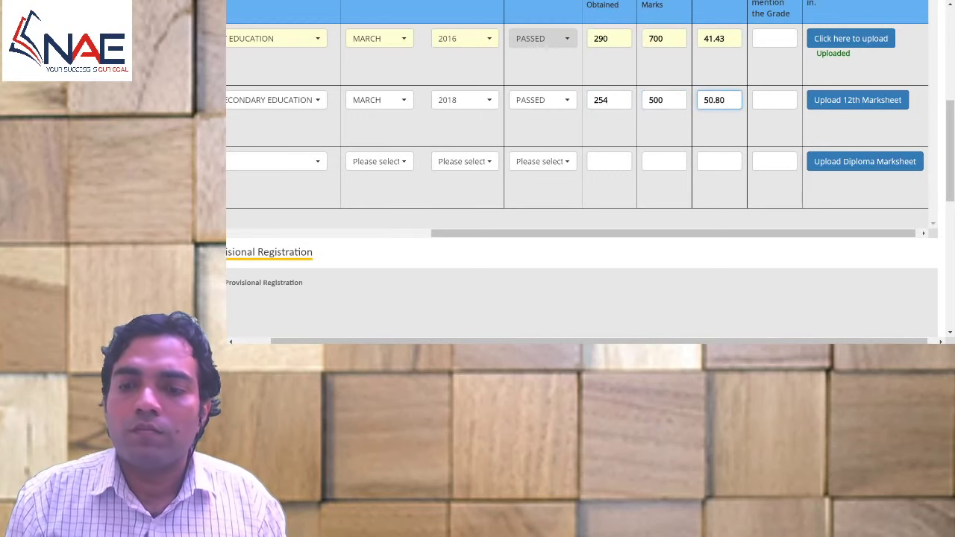
Upload XIIth_Marks.pdf as the 12th marksheet.
{"action": "left_click", "coordinate": [850, 99]}
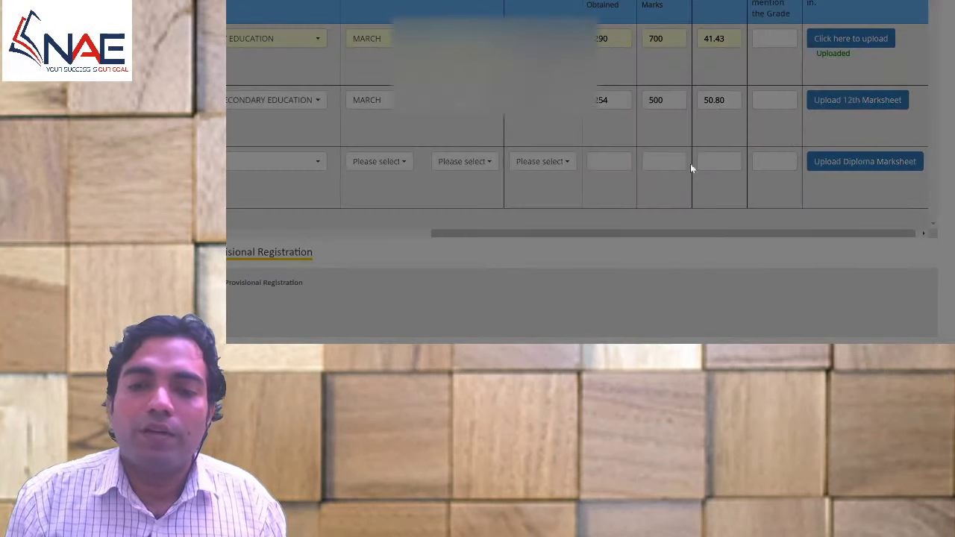
{"action": "left_click", "coordinate": [631, 124]}
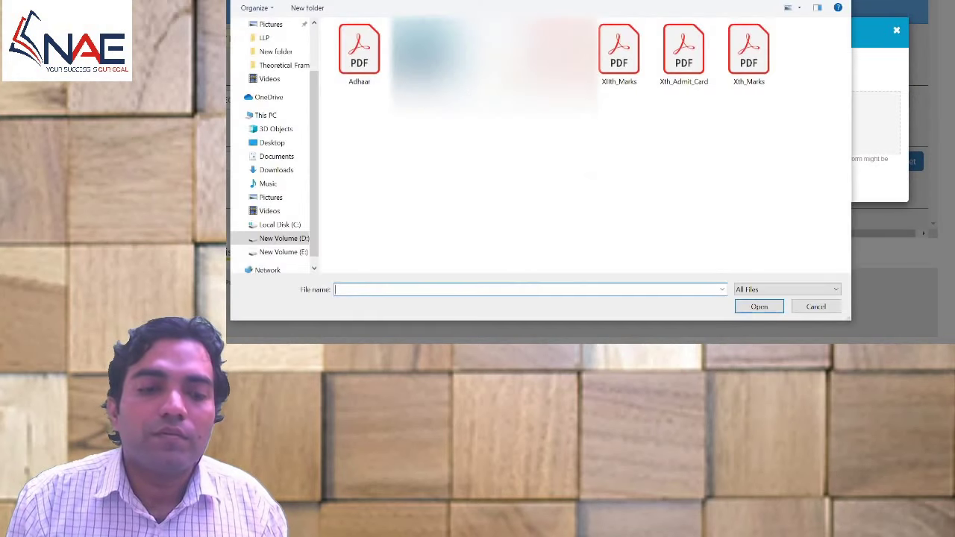
{"action": "double_click", "coordinate": [616, 65]}
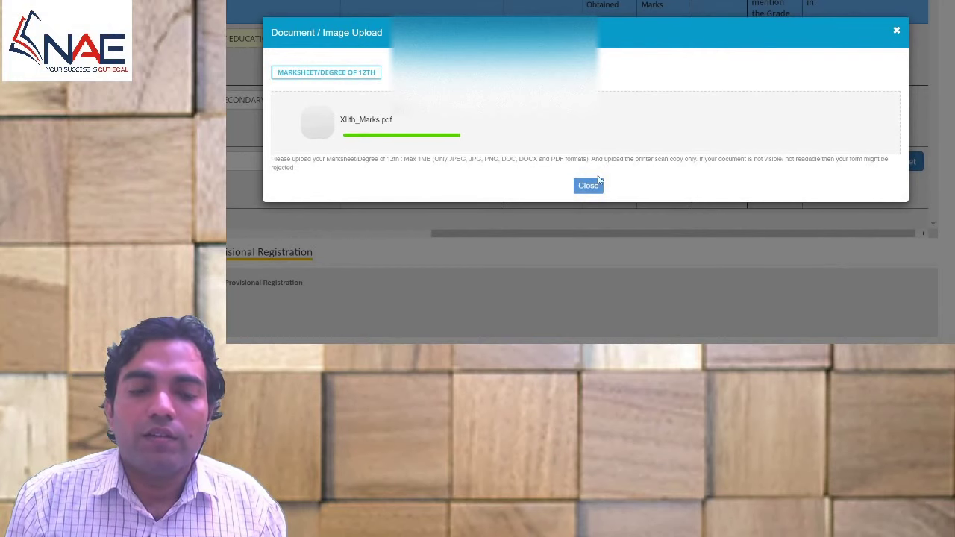
{"action": "left_click", "coordinate": [587, 202]}
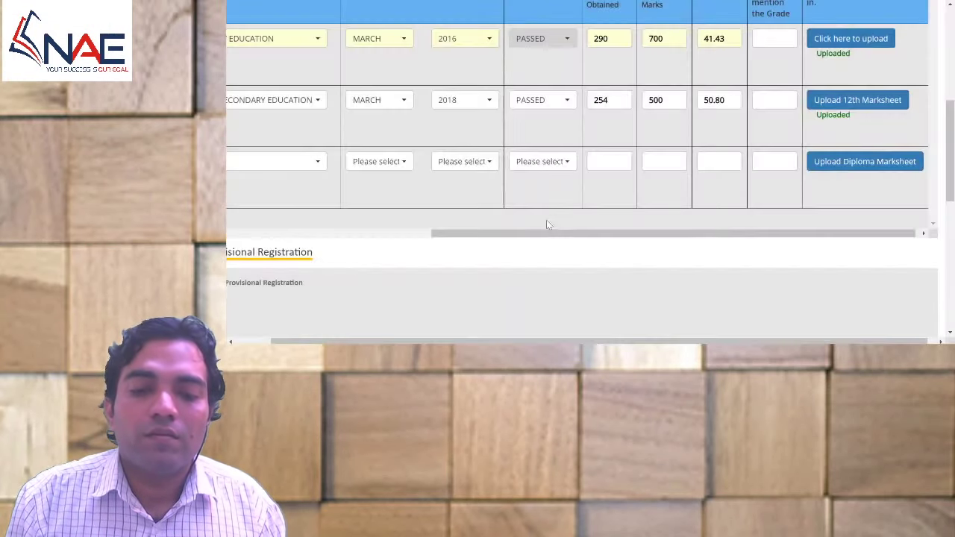
{"action": "left_click_drag", "start_coordinate": [537, 233], "coordinate": [228, 233]}
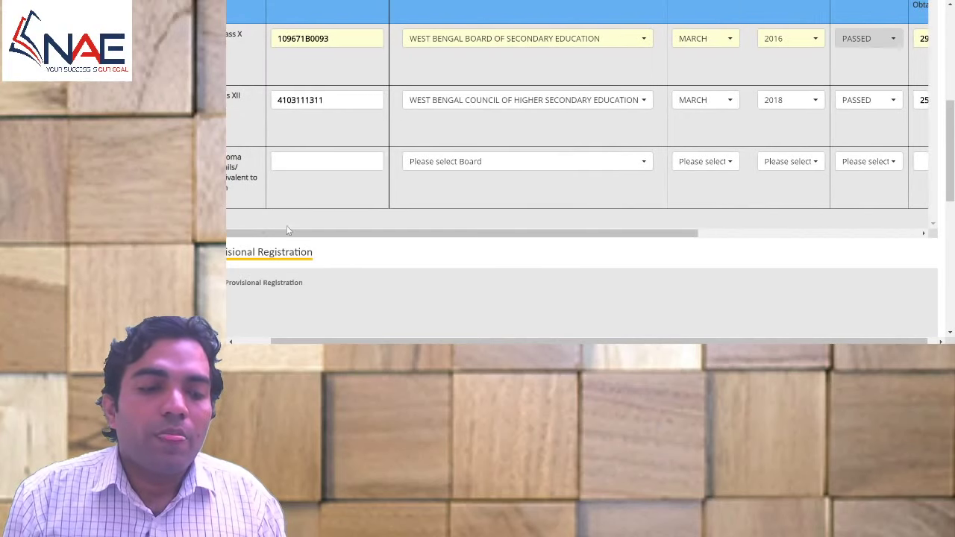
Choose ENGLISH as the Medium of Study and save the qualifications.
{"action": "left_click_drag", "start_coordinate": [284, 342], "coordinate": [243, 341]}
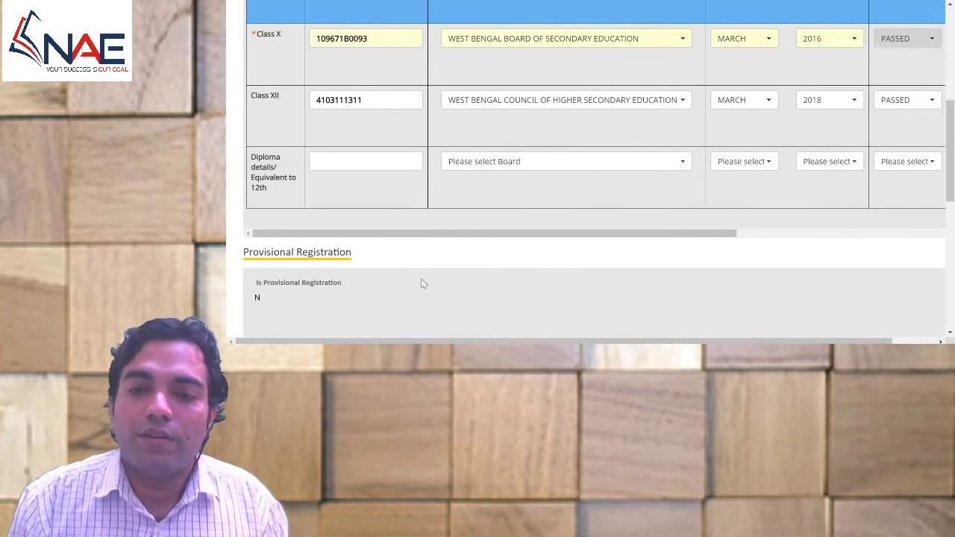
{"action": "left_click_drag", "start_coordinate": [948, 155], "coordinate": [949, 245]}
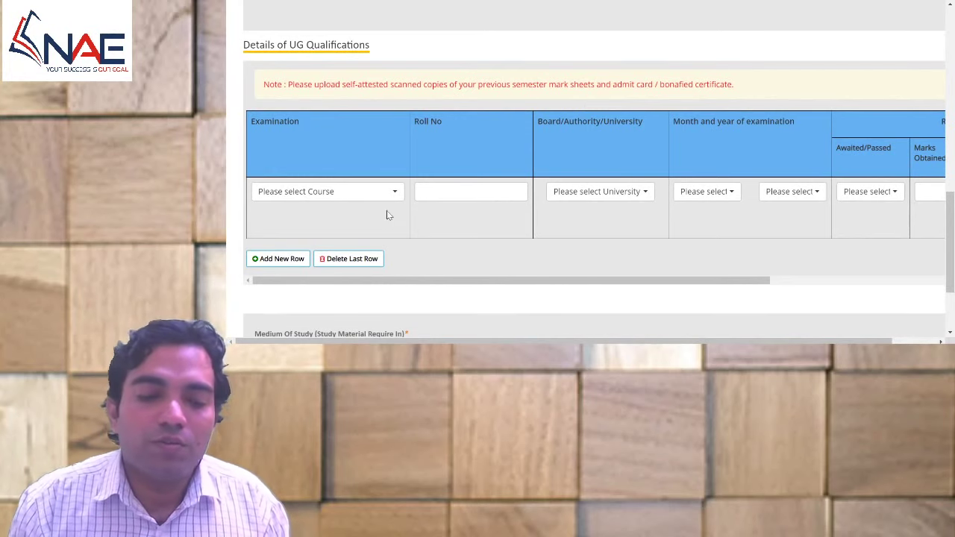
{"action": "left_click_drag", "start_coordinate": [949, 230], "coordinate": [949, 265]}
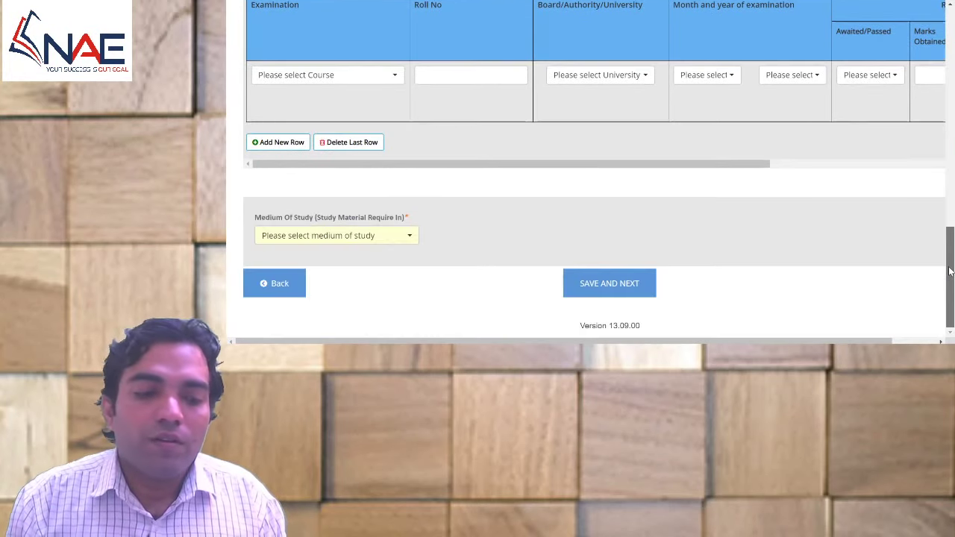
{"action": "left_click", "coordinate": [322, 236]}
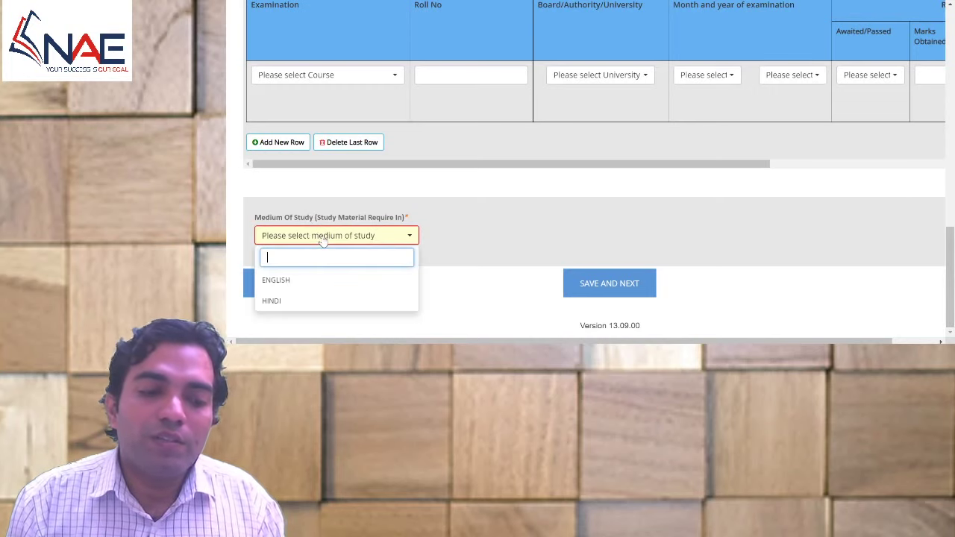
{"action": "left_click", "coordinate": [319, 281]}
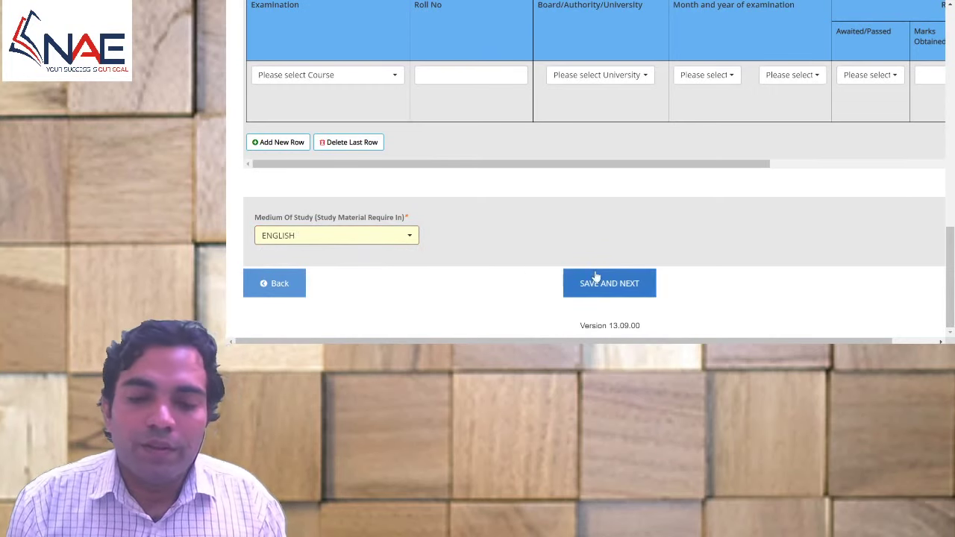
{"action": "left_click", "coordinate": [619, 286]}
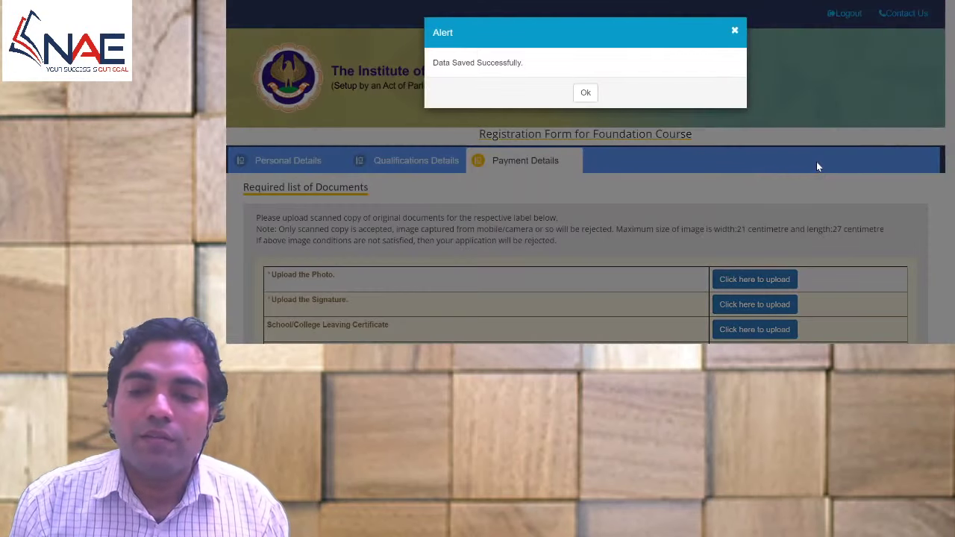
Dismiss the save confirmation and upload the 'pic' photo file.
{"action": "left_click", "coordinate": [585, 92]}
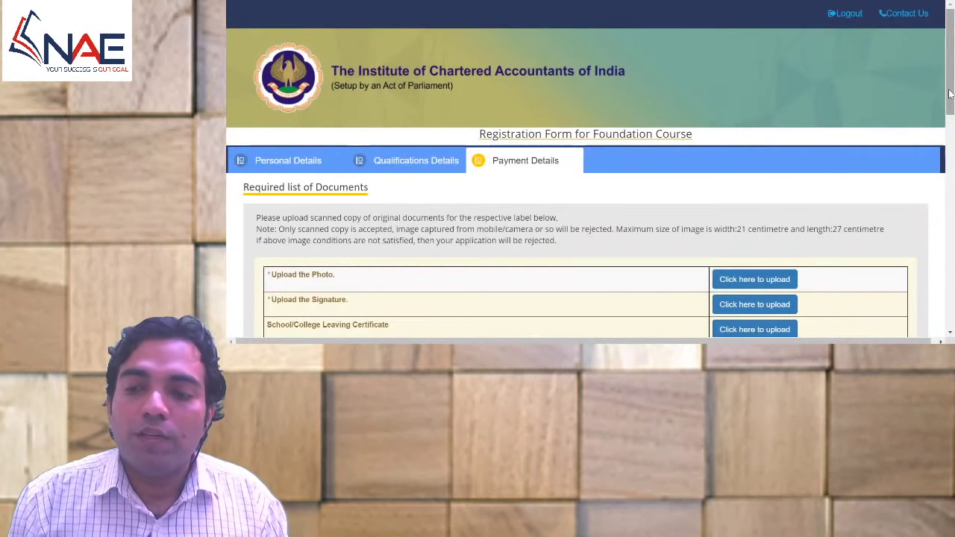
{"action": "scroll", "coordinate": [938, 155], "scroll_direction": "down", "scroll_amount": 2}
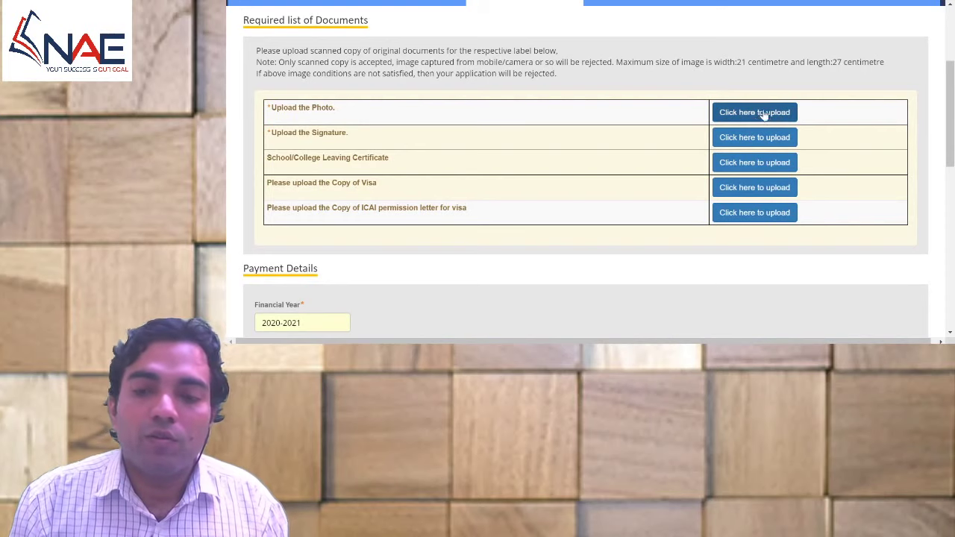
{"action": "left_click", "coordinate": [764, 113]}
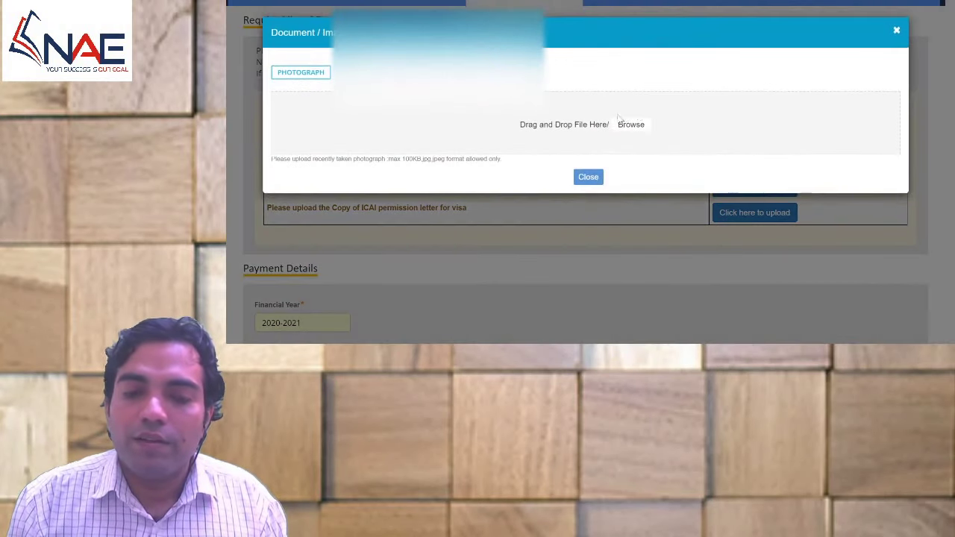
{"action": "left_click", "coordinate": [631, 123]}
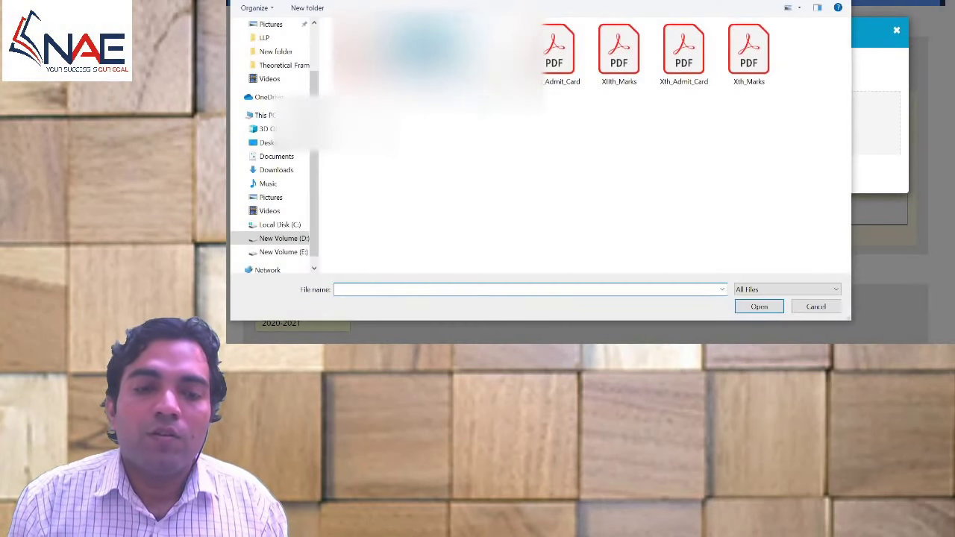
{"action": "type", "text": "pic"}
{"action": "key", "text": "Return"}
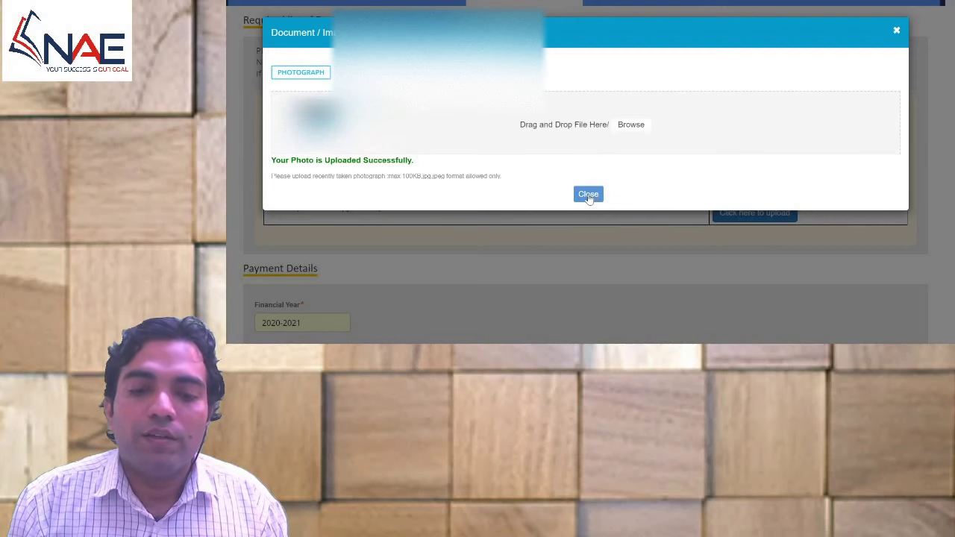
{"action": "left_click", "coordinate": [588, 194]}
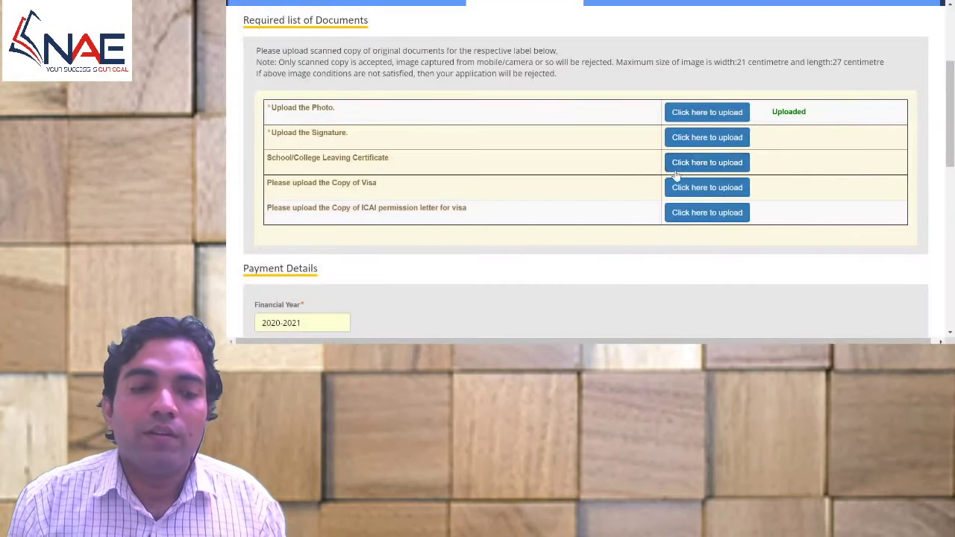
Upload sign.JPG as the signature.
{"action": "left_click", "coordinate": [710, 142]}
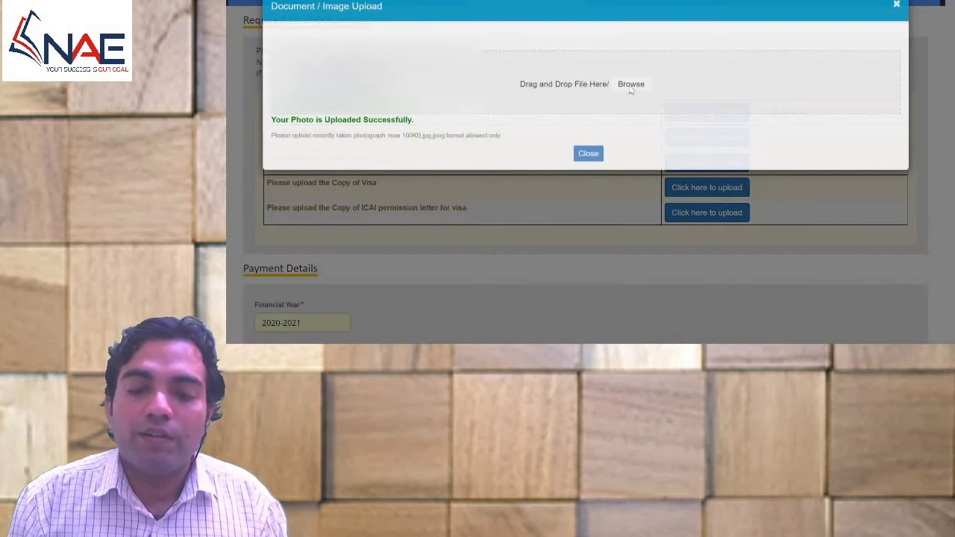
{"action": "left_click", "coordinate": [631, 125]}
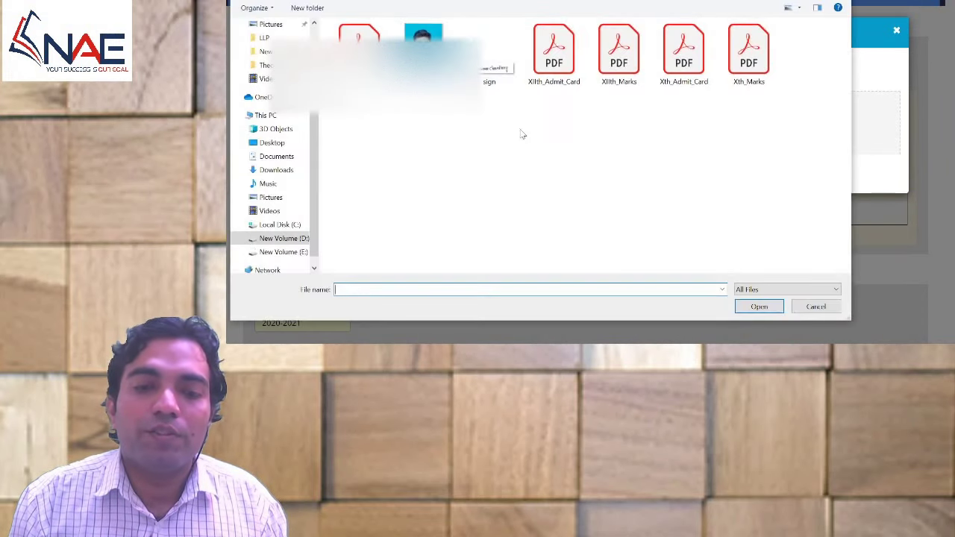
{"action": "double_click", "coordinate": [489, 54]}
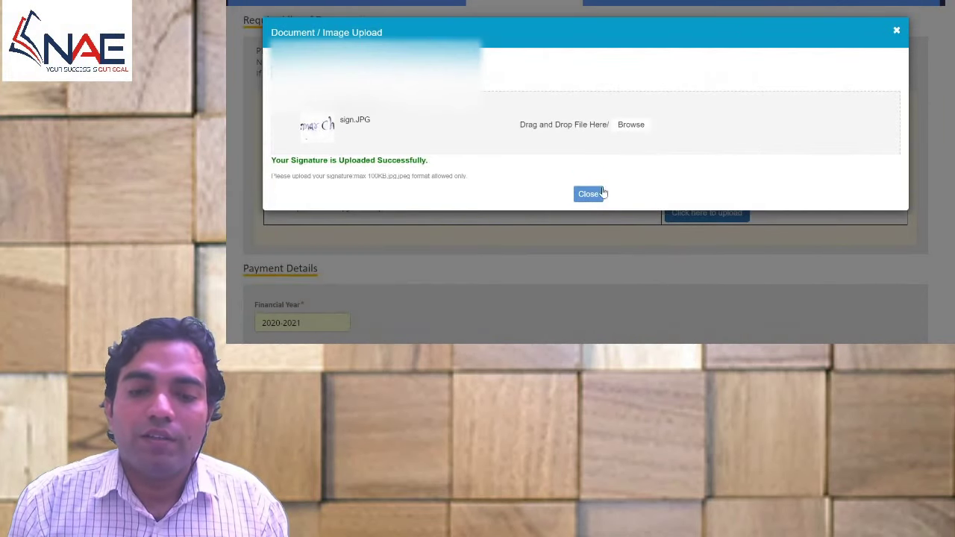
{"action": "left_click", "coordinate": [592, 195]}
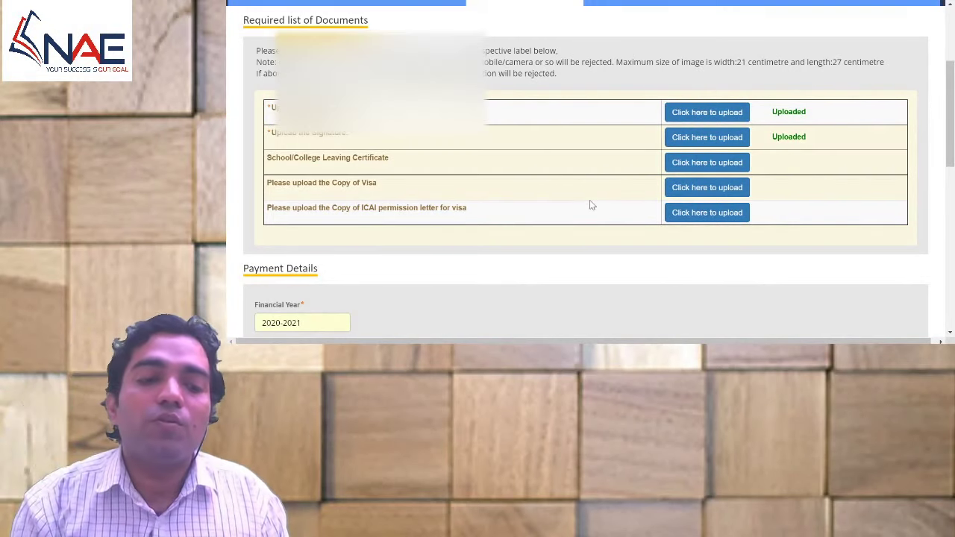
Upload Xth_Admit_Card as the School/College Leaving Certificate and scroll to the ₹9,200 fee table.
{"action": "left_click", "coordinate": [700, 162]}
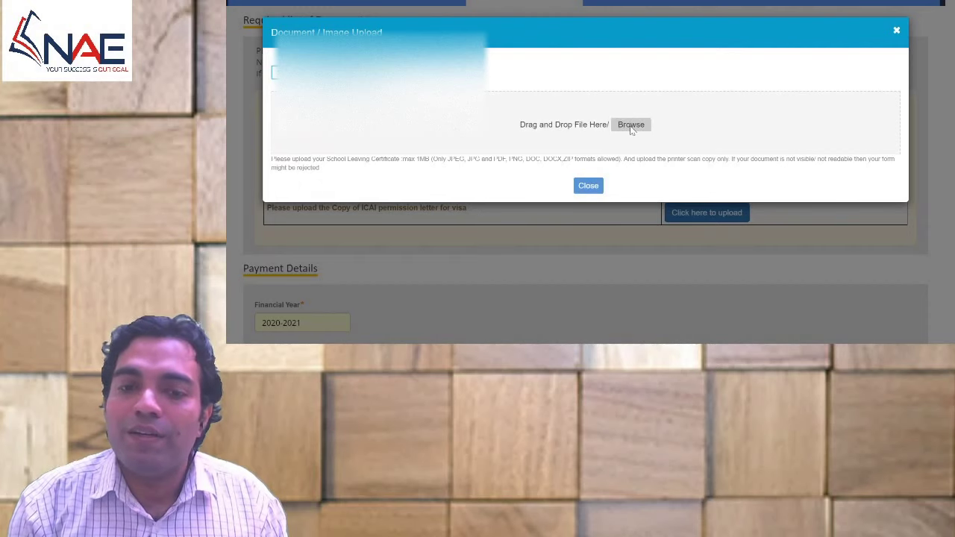
{"action": "left_click", "coordinate": [631, 126]}
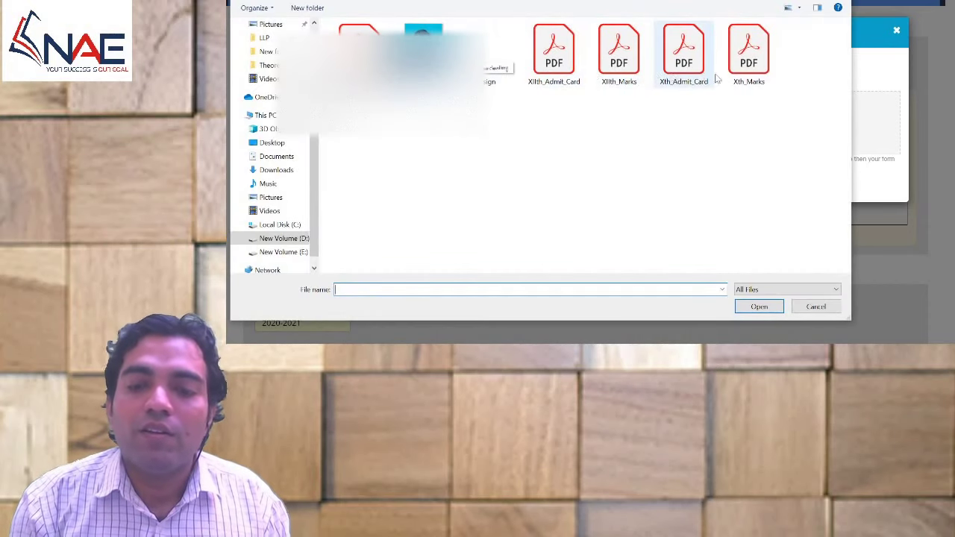
{"action": "double_click", "coordinate": [692, 62]}
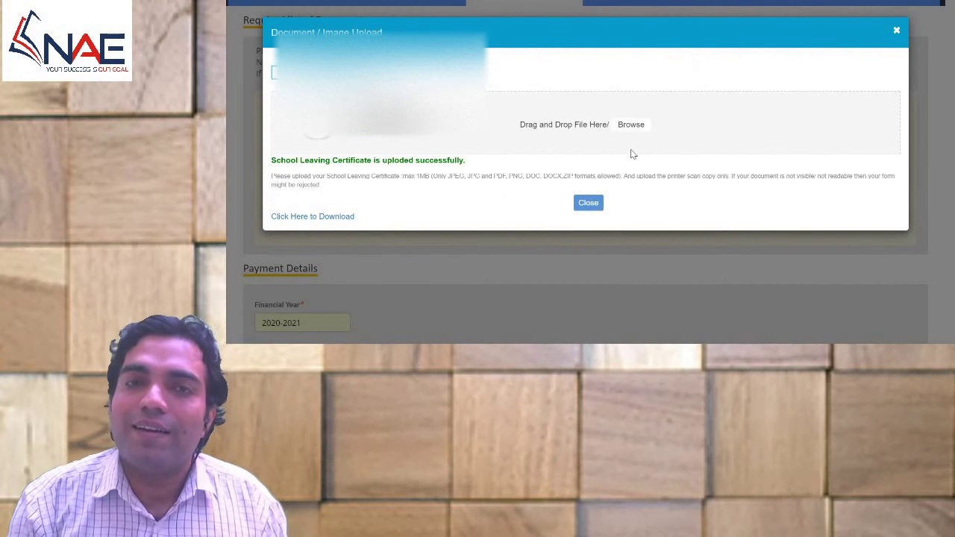
{"action": "left_click", "coordinate": [587, 205]}
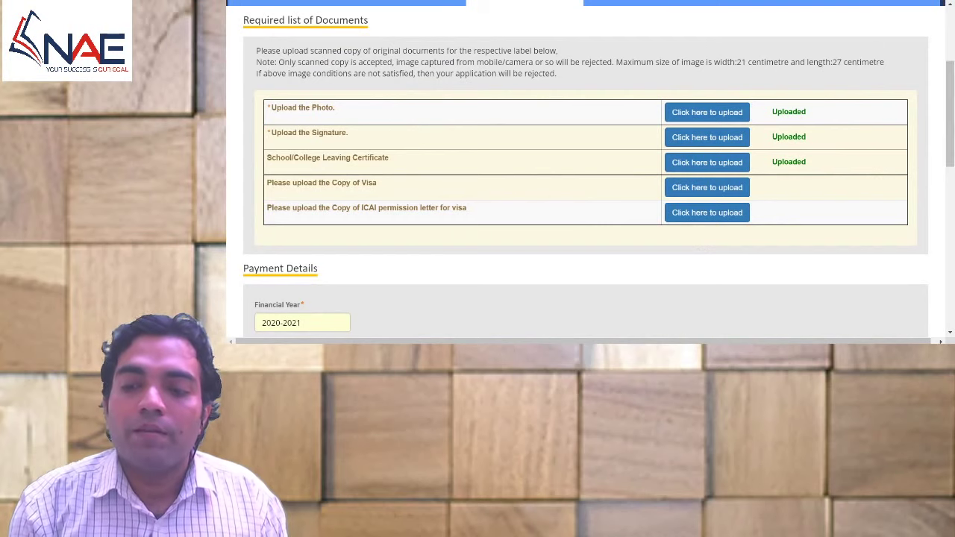
{"action": "left_click_drag", "start_coordinate": [952, 140], "coordinate": [952, 274]}
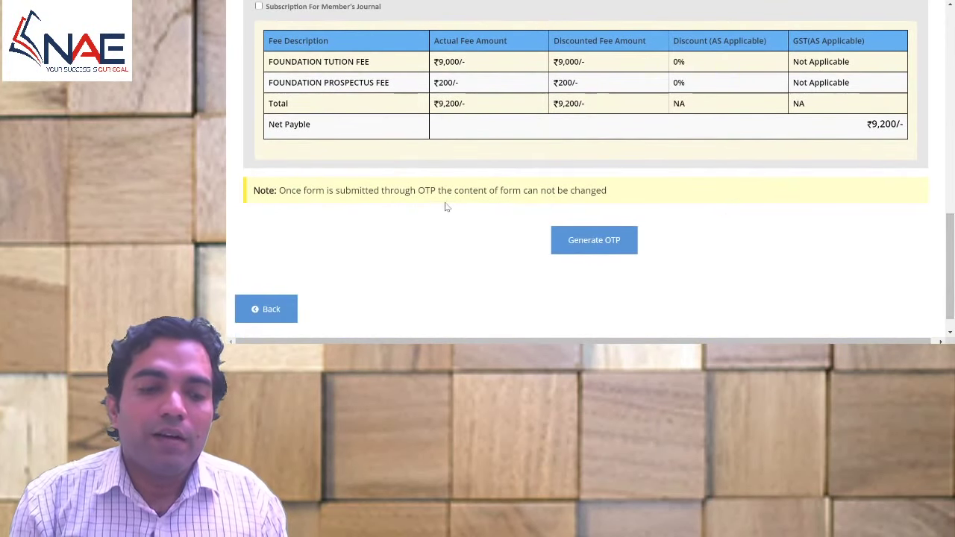
Generate an OTP by entering the captcha, then acknowledge the OTP sent message.
{"action": "left_click", "coordinate": [589, 246]}
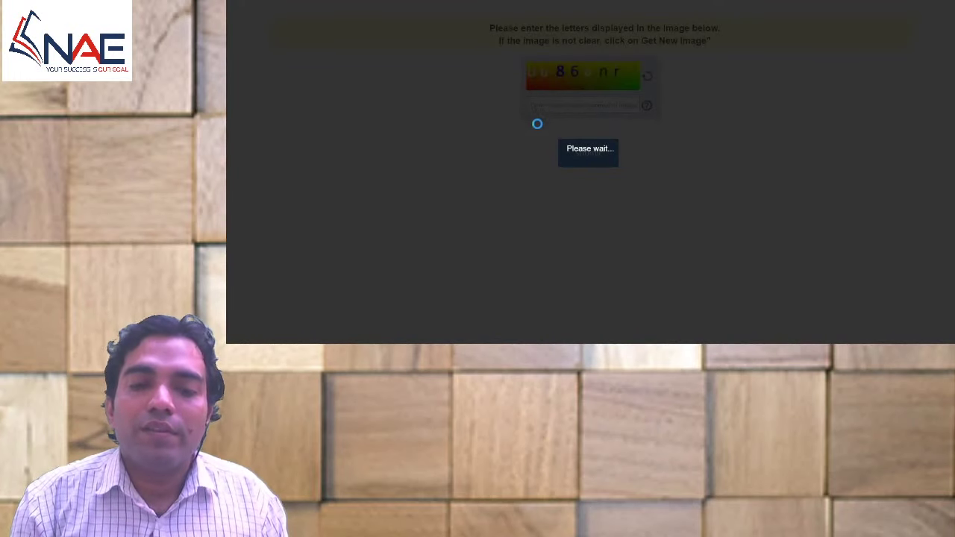
{"action": "type", "text": "ub86bnr"}
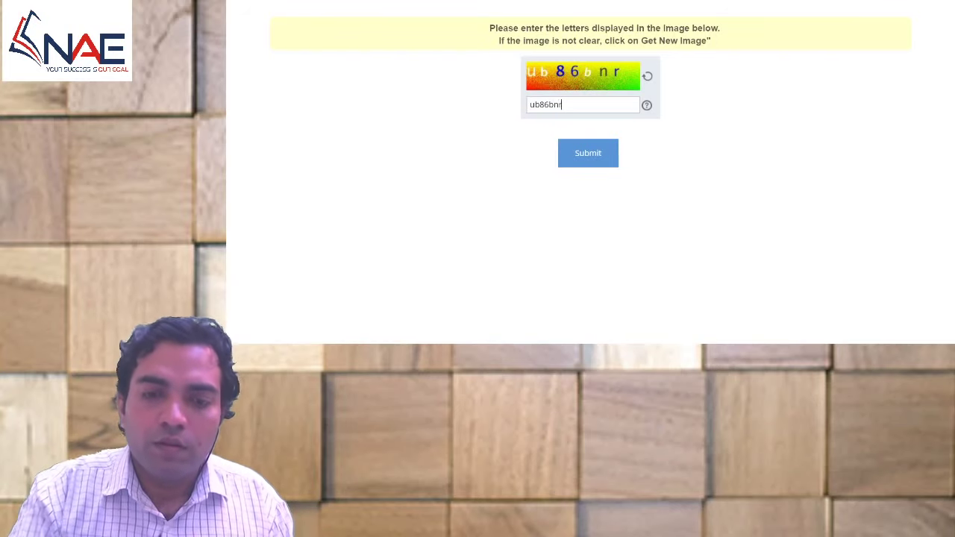
{"action": "left_click", "coordinate": [567, 143]}
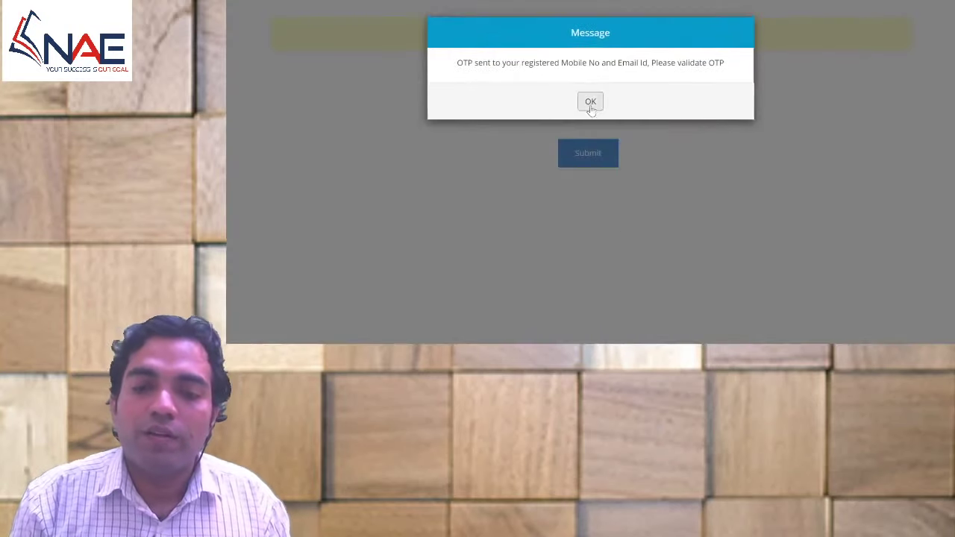
{"action": "left_click", "coordinate": [589, 105]}
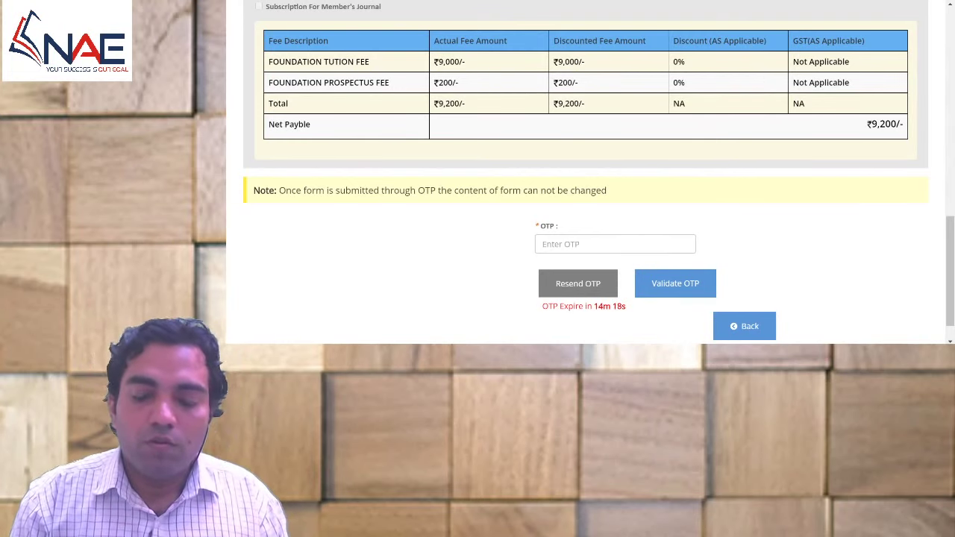
Enter the received OTP, validate it, and dismiss the OTP validated message.
{"action": "left_click", "coordinate": [615, 244]}
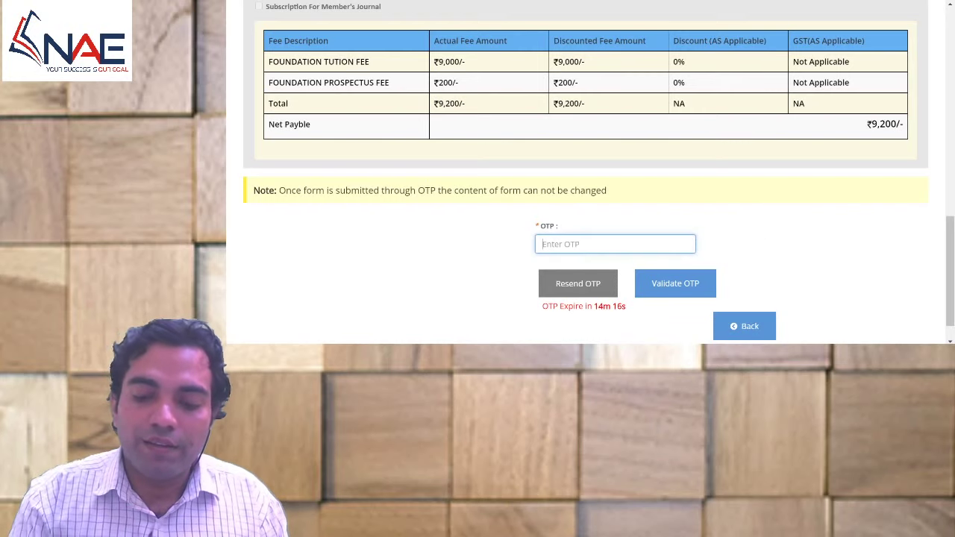
{"action": "type", "text": "••"}
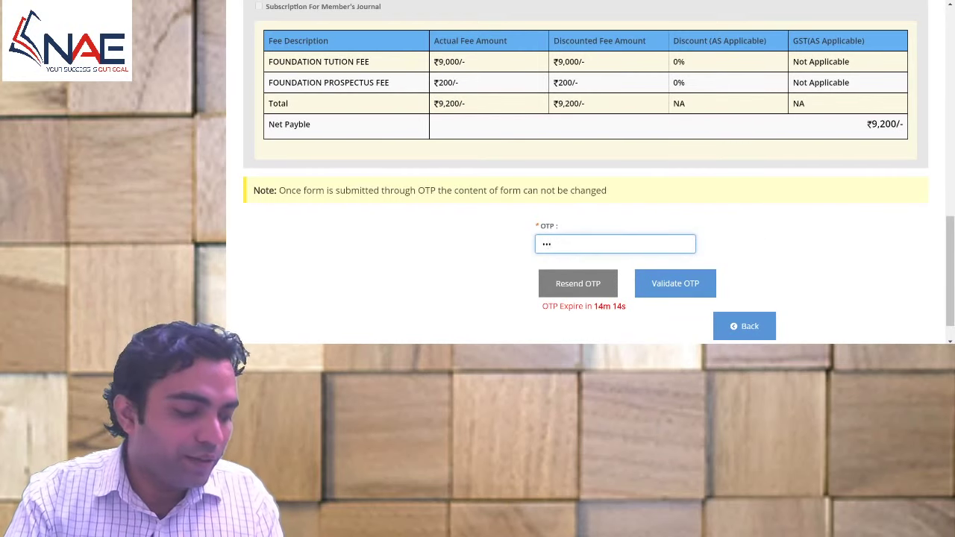
{"action": "type", "text": "•••"}
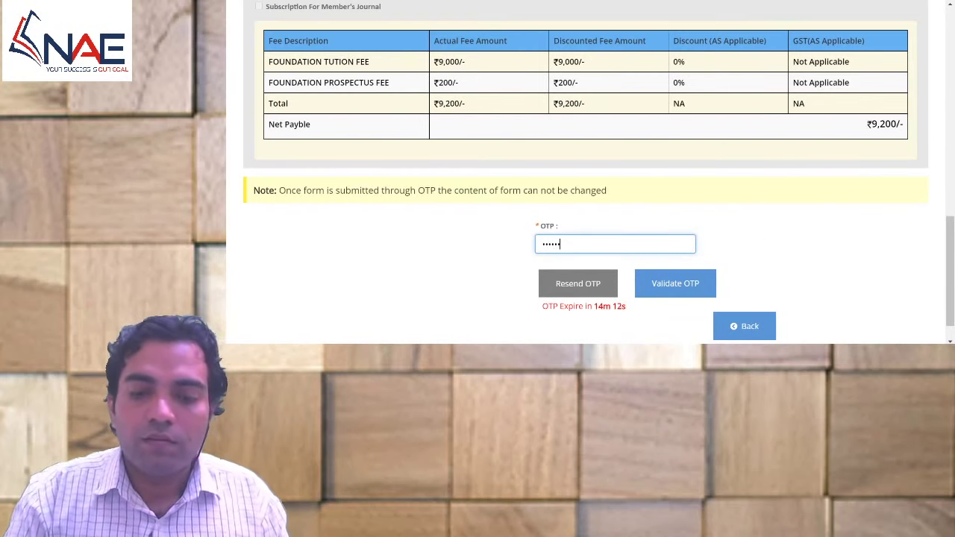
{"action": "left_click", "coordinate": [667, 283]}
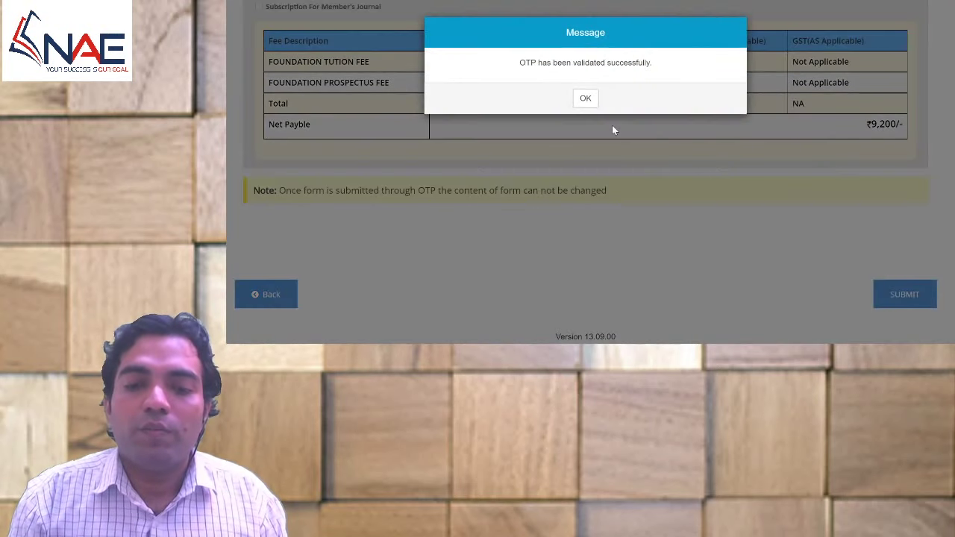
{"action": "left_click", "coordinate": [585, 98]}
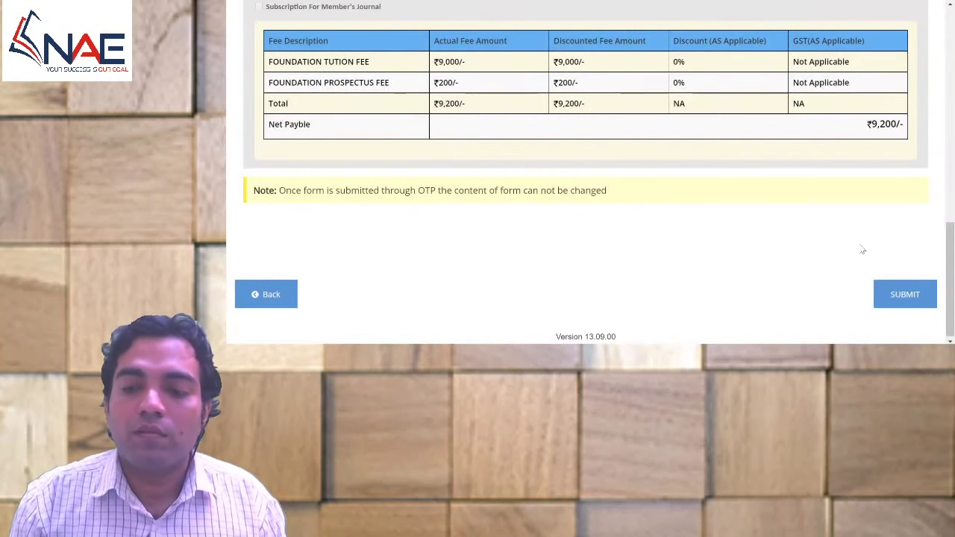
Submit the registration form and confirm to reach the ₹9,200 ICAI Order payment page.
{"action": "left_click_drag", "start_coordinate": [951, 258], "coordinate": [952, 291]}
{"action": "left_click", "coordinate": [917, 295]}
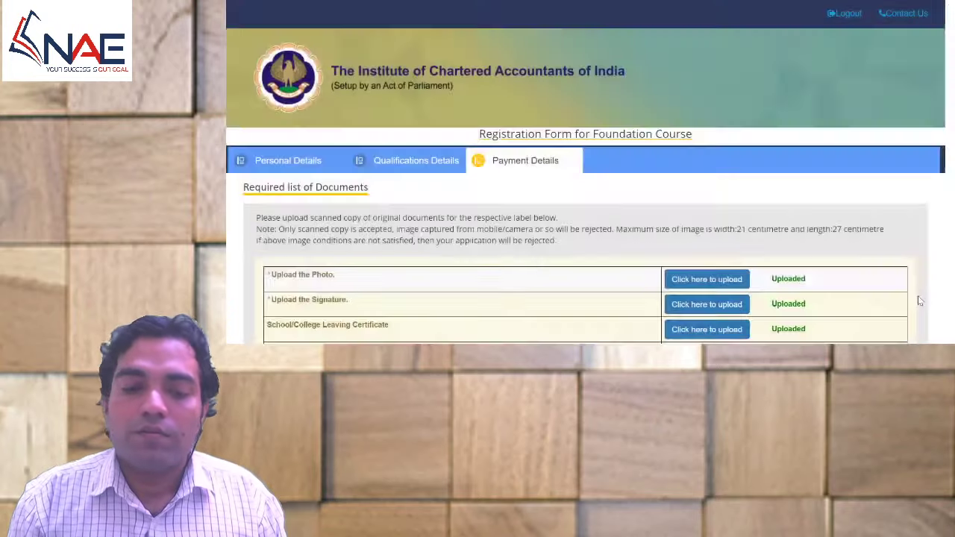
{"action": "left_click", "coordinate": [561, 92]}
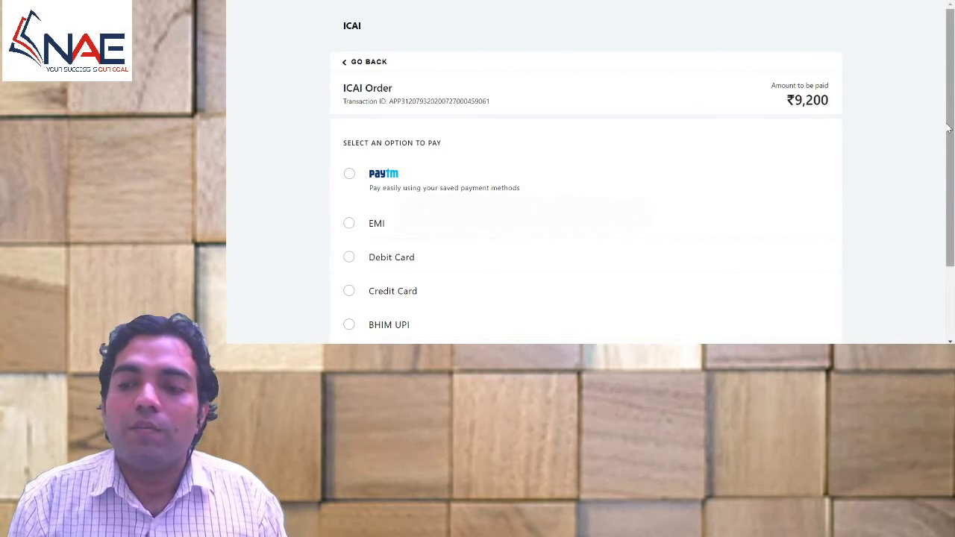
Choose Paytm as the payment option and request a Paytm OTP for the mobile number.
{"action": "mouse_move", "coordinate": [949, 130]}
{"action": "left_mouse_down"}
{"action": "mouse_move", "coordinate": [948, 190]}
{"action": "mouse_move", "coordinate": [947, 113]}
{"action": "left_mouse_up"}
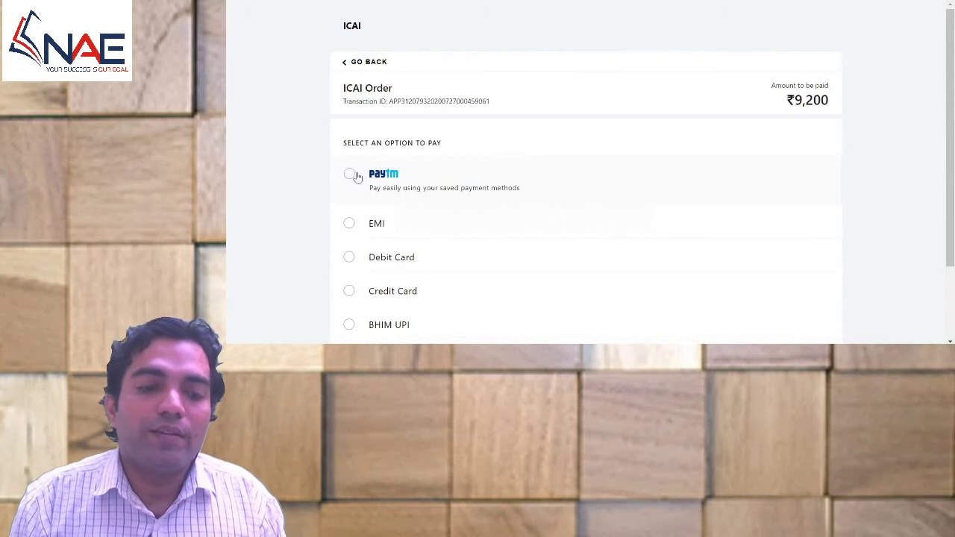
{"action": "left_click", "coordinate": [349, 173]}
{"action": "double_click", "coordinate": [432, 218]}
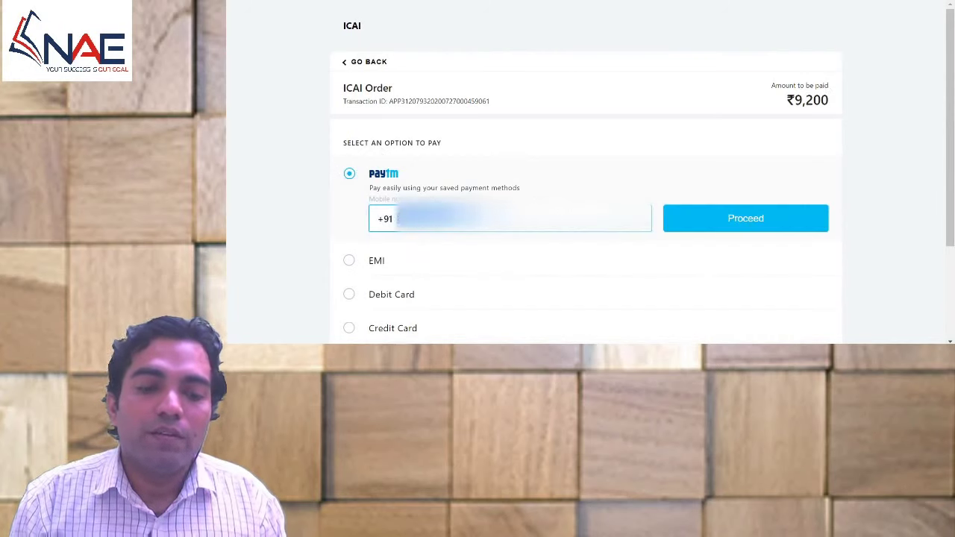
{"action": "key", "text": "BackSpace"}
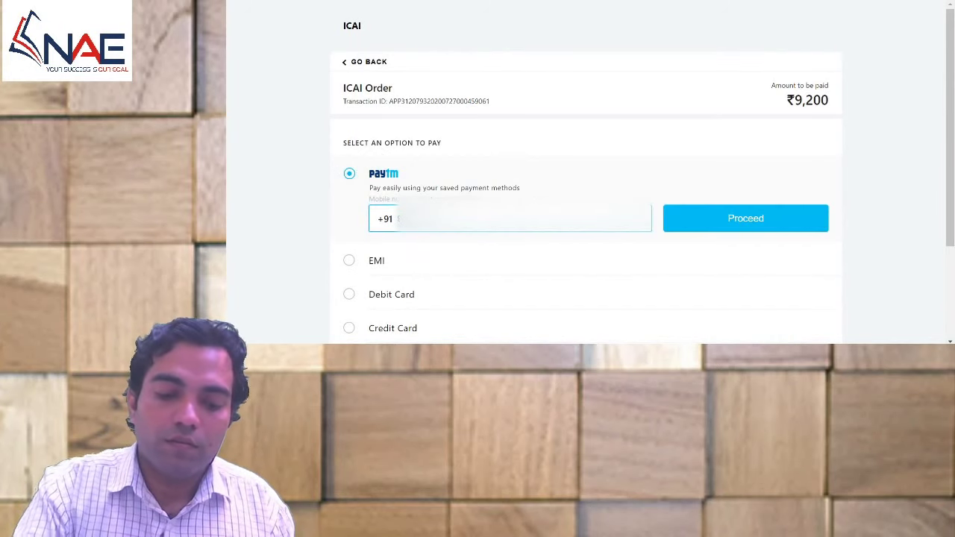
{"action": "left_click", "coordinate": [731, 216]}
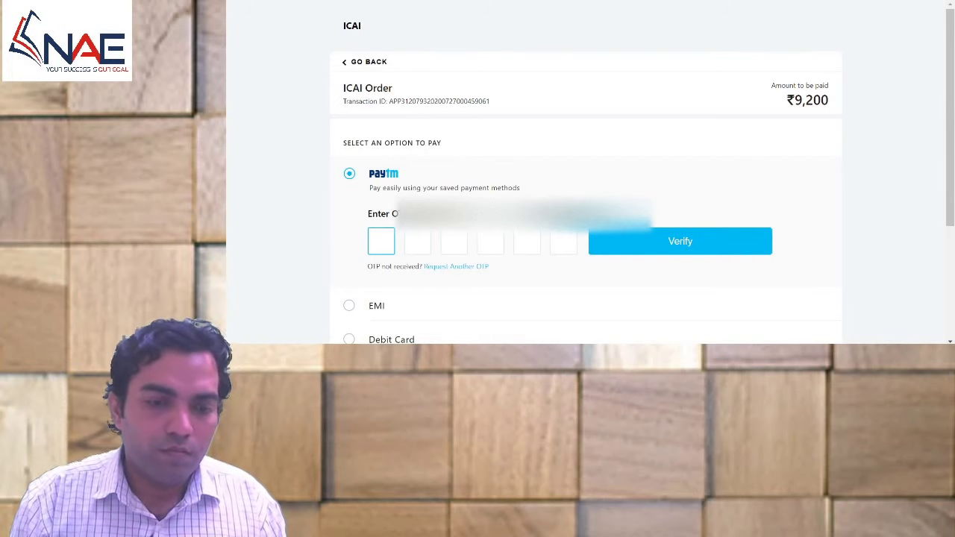
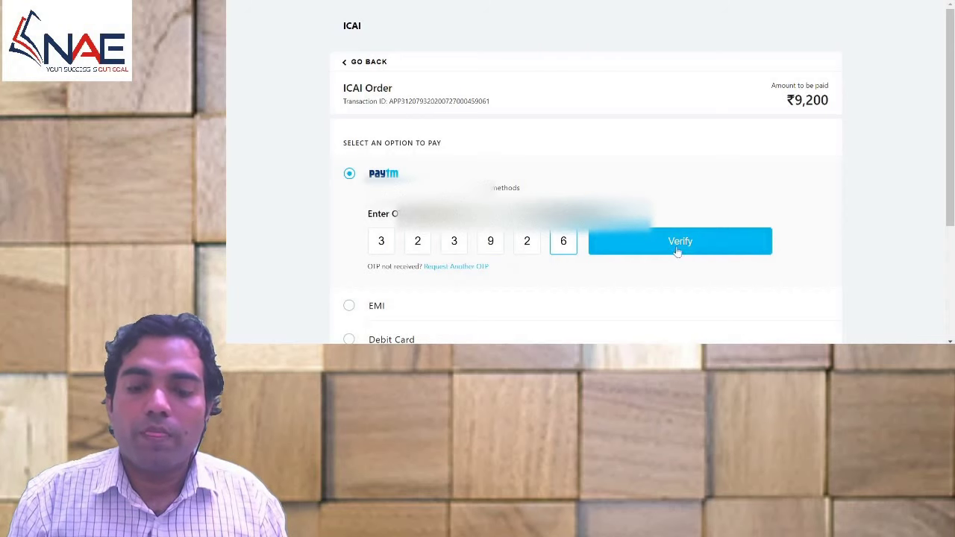
Verify the Paytm OTP and pay the ₹9,200 fee from Paytm Balance.
{"action": "left_click", "coordinate": [679, 249]}
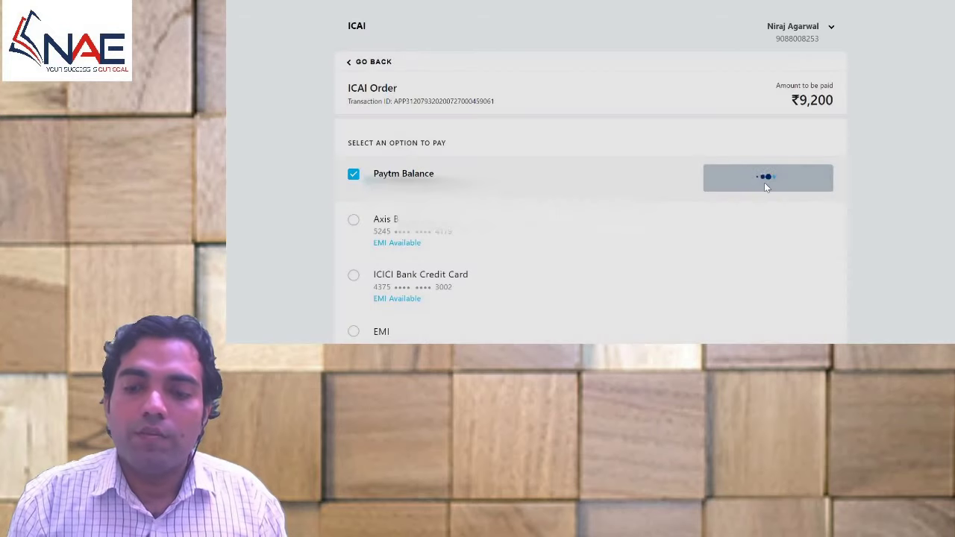
{"action": "left_click", "coordinate": [765, 186]}
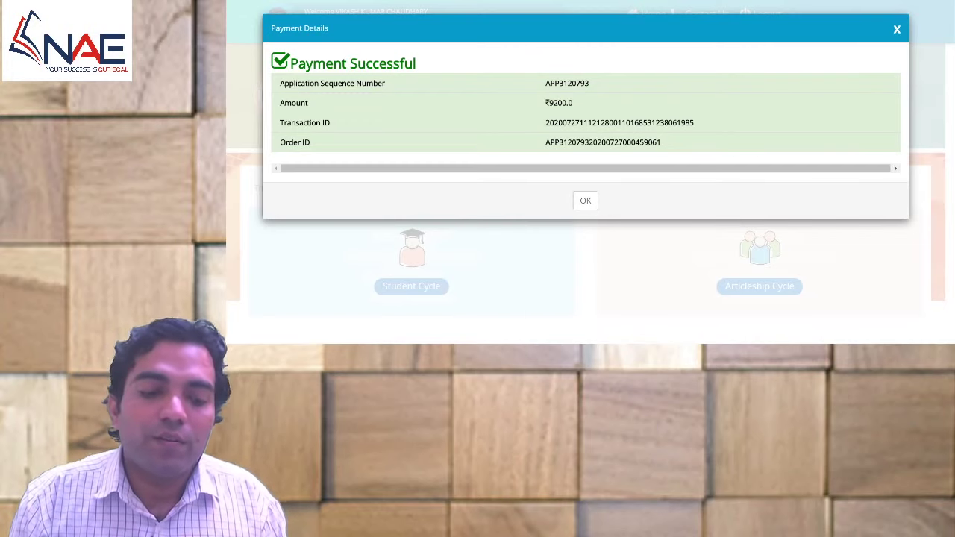
Snip the Payment Details confirmation with Snipping Tool, then close the editor and Payment Successful dialog.
{"action": "key", "text": "super"}
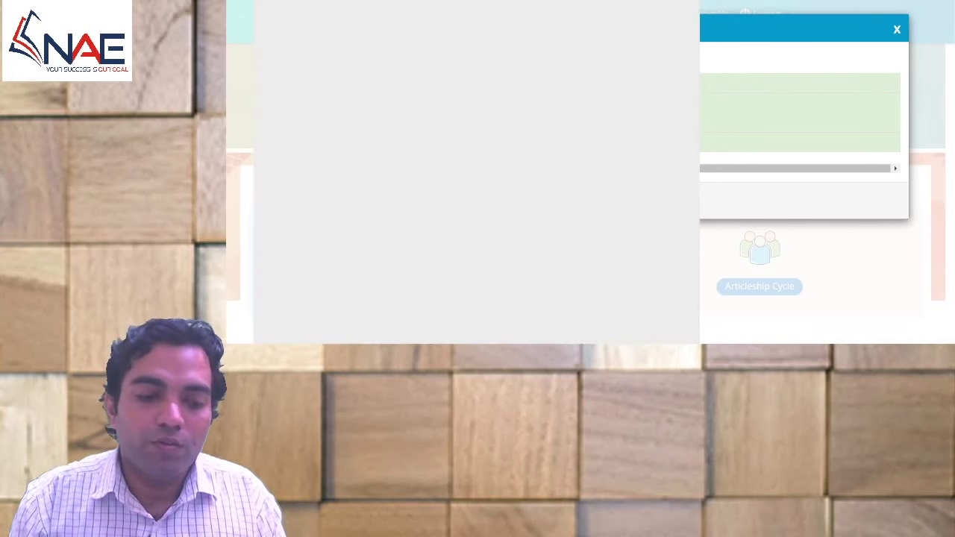
{"action": "type", "text": "snip"}
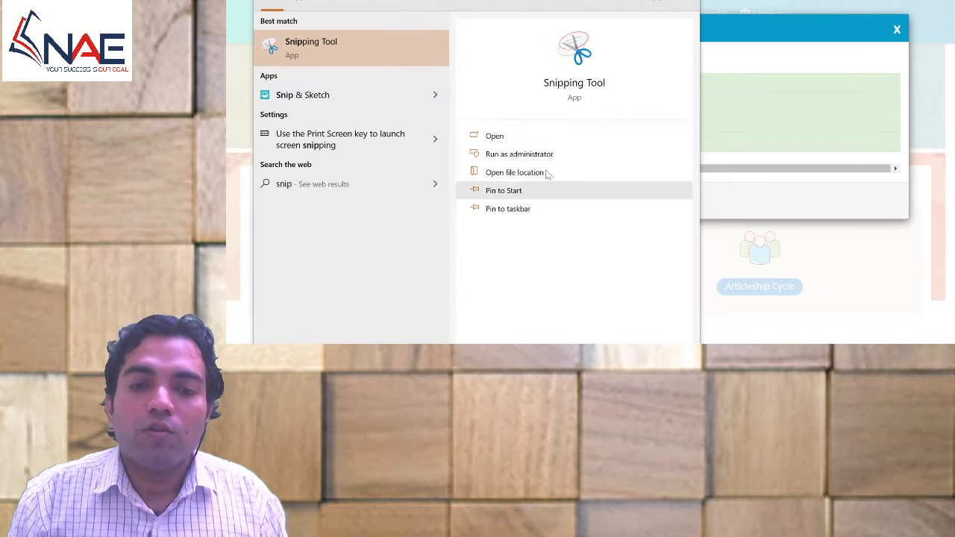
{"action": "left_click", "coordinate": [574, 83]}
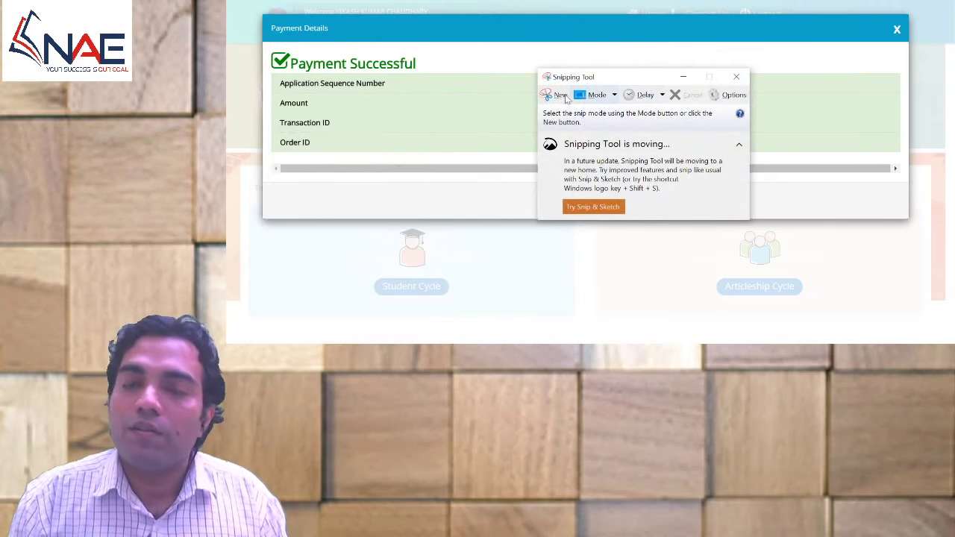
{"action": "left_click", "coordinate": [555, 95]}
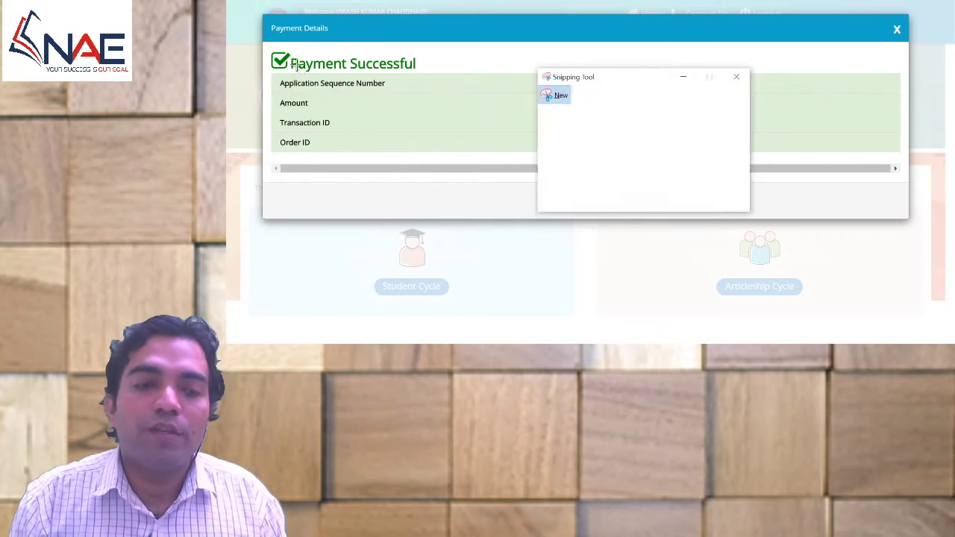
{"action": "left_click_drag", "start_coordinate": [265, 42], "coordinate": [899, 182]}
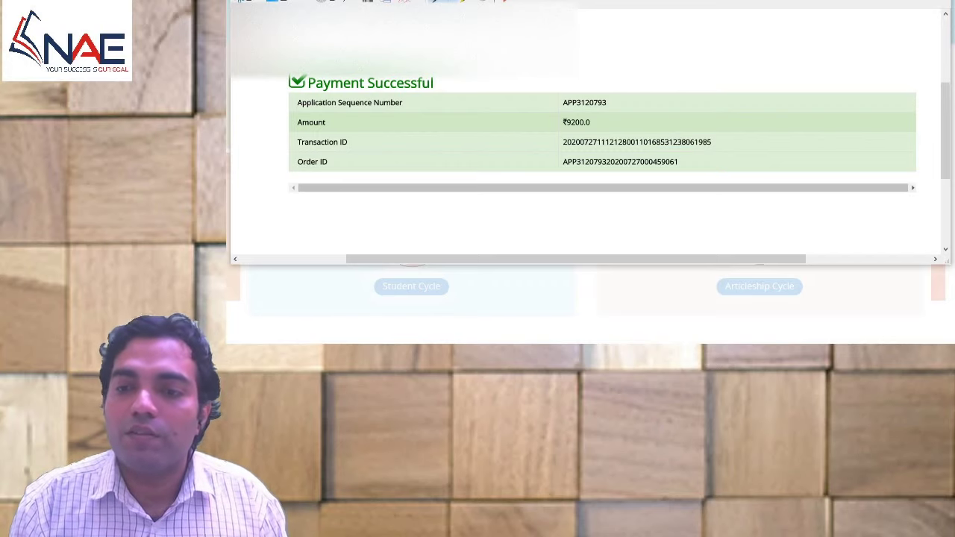
{"action": "left_click", "coordinate": [933, 0]}
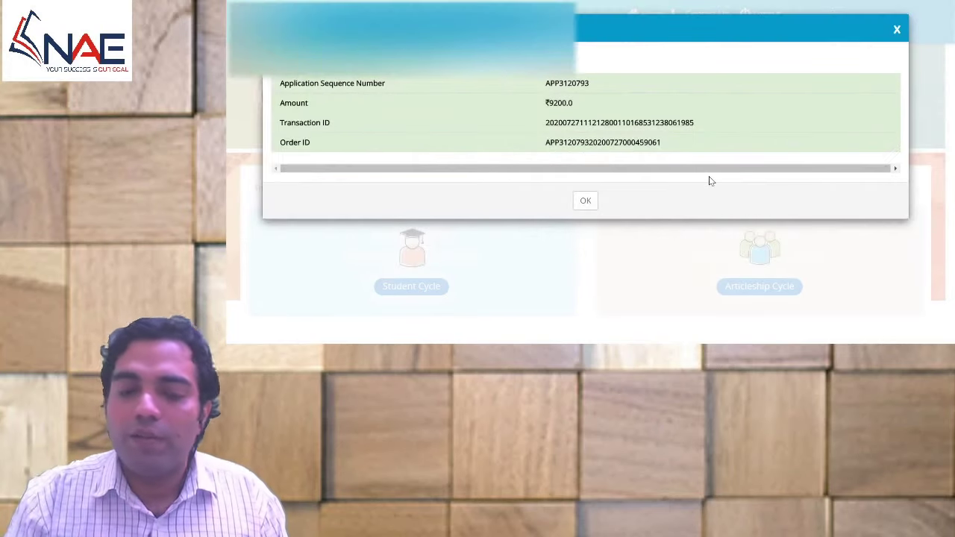
{"action": "left_click", "coordinate": [590, 200]}
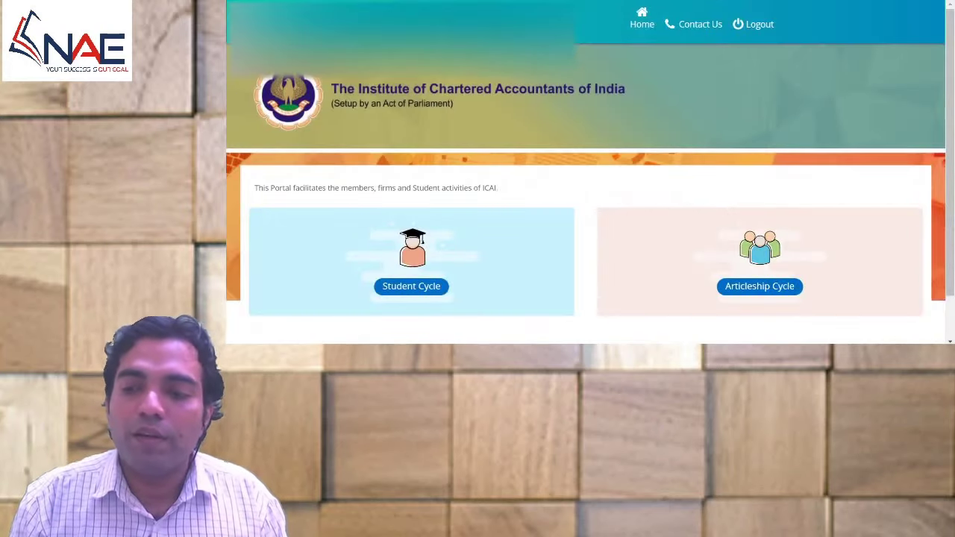
Open Student Cycle to see the Foundation application status: Submitted, with Verifier next.
{"action": "scroll", "coordinate": [953, 95], "scroll_direction": "down", "scroll_amount": 1}
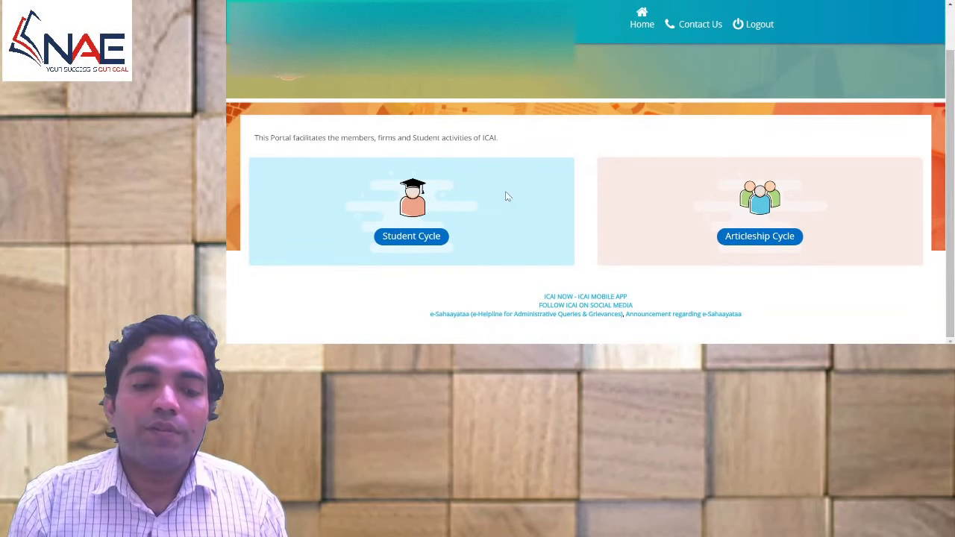
{"action": "left_click", "coordinate": [430, 236]}
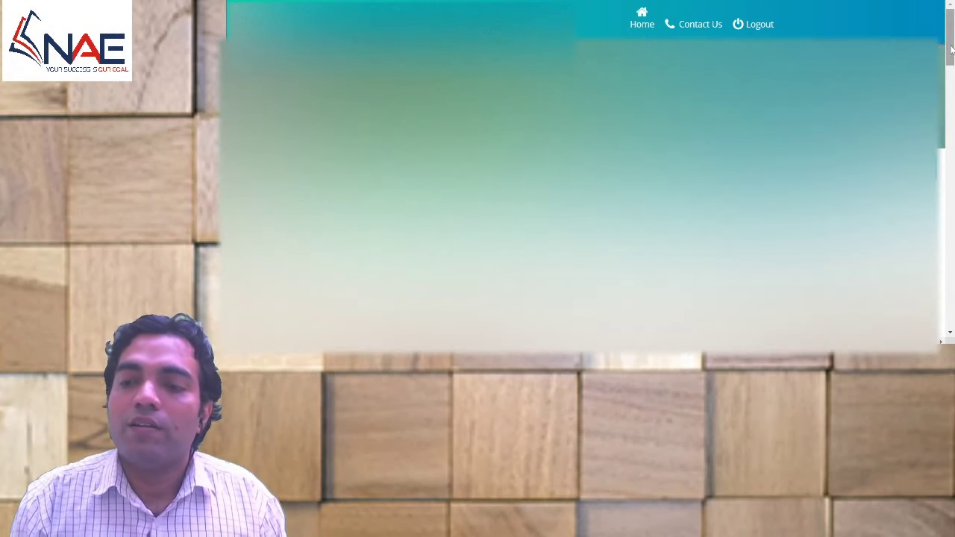
{"action": "mouse_move", "coordinate": [950, 52]}
{"action": "left_mouse_down"}
{"action": "mouse_move", "coordinate": [949, 313]}
{"action": "mouse_move", "coordinate": [948, 37]}
{"action": "left_mouse_up"}
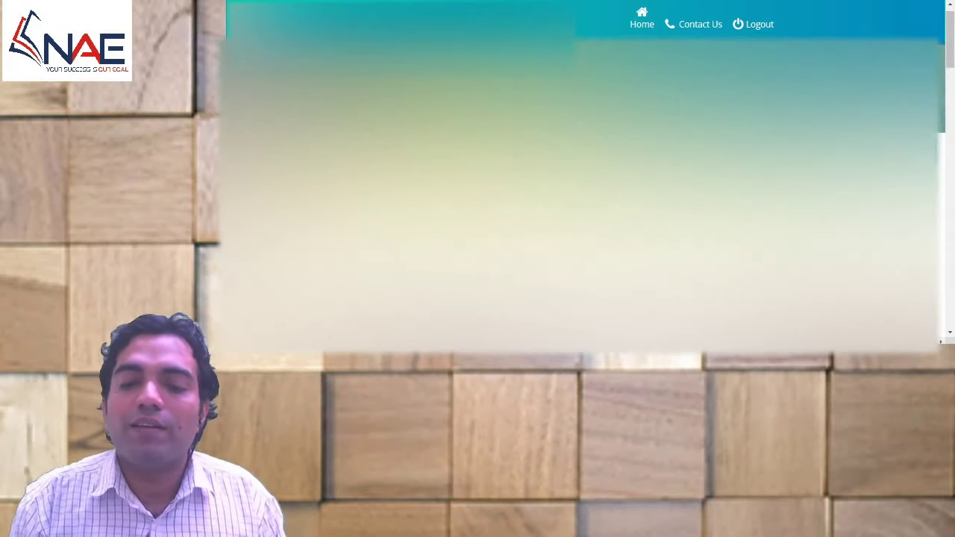